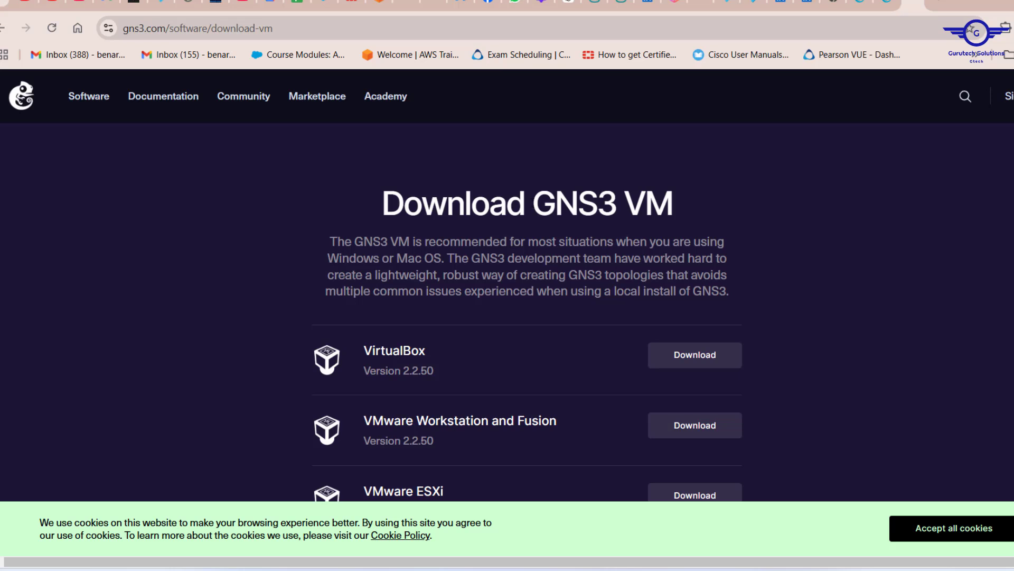
Step: Launch GNS3 and check the installed version in its management console, then return to the GNS3 VM download page
{"action": "left_click_drag", "start_coordinate": [553, 207], "coordinate": [645, 207]}
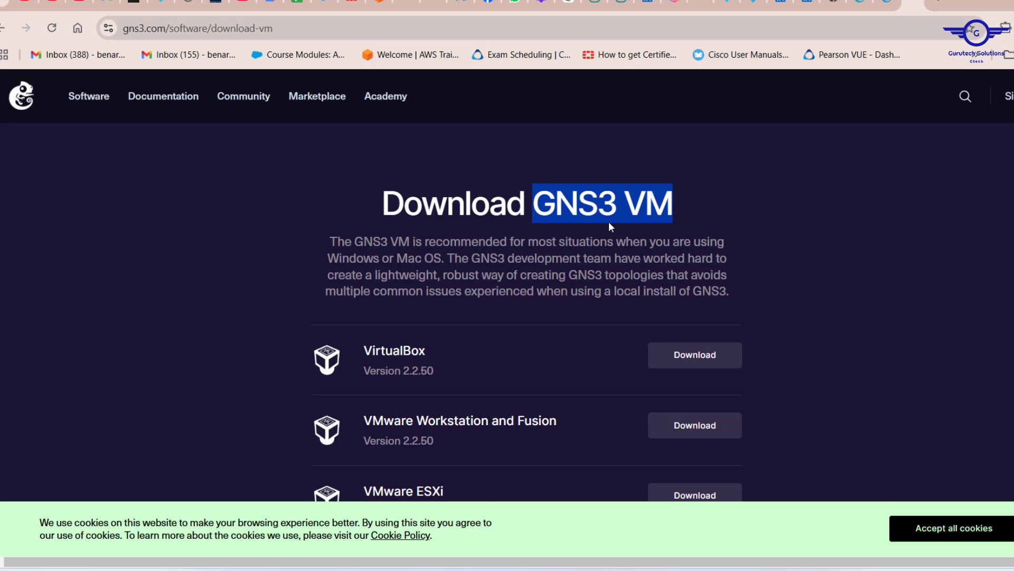
{"action": "key", "text": "super"}
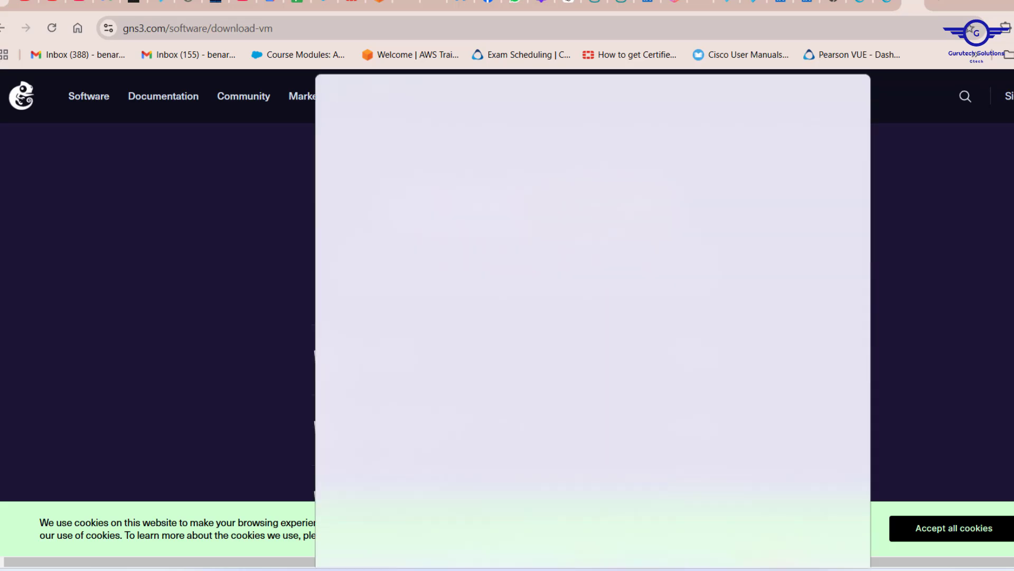
{"action": "type", "text": "gns"}
{"action": "key", "text": "Return"}
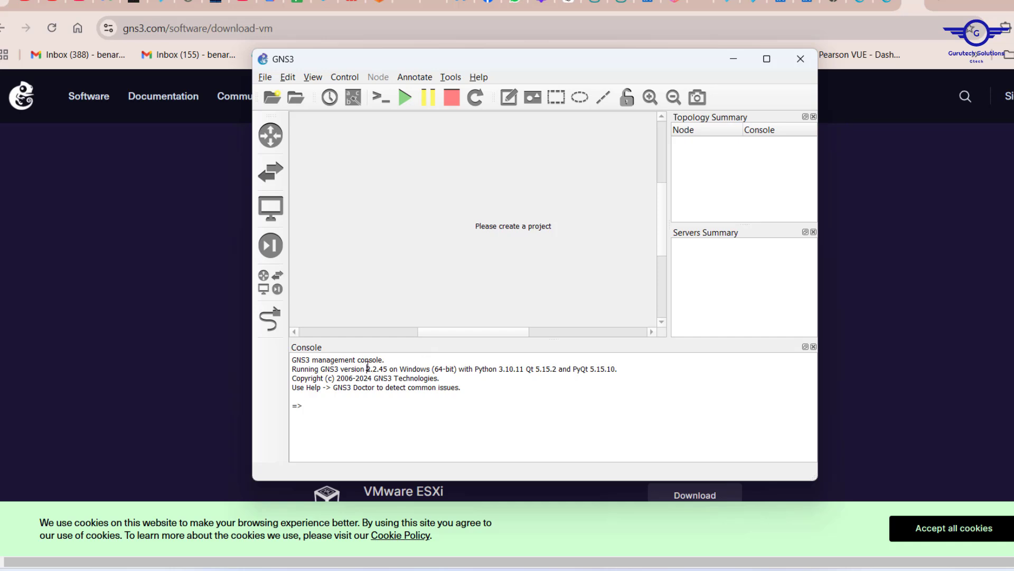
{"action": "left_click_drag", "start_coordinate": [367, 366], "coordinate": [392, 366]}
{"action": "left_click", "coordinate": [102, 211]}
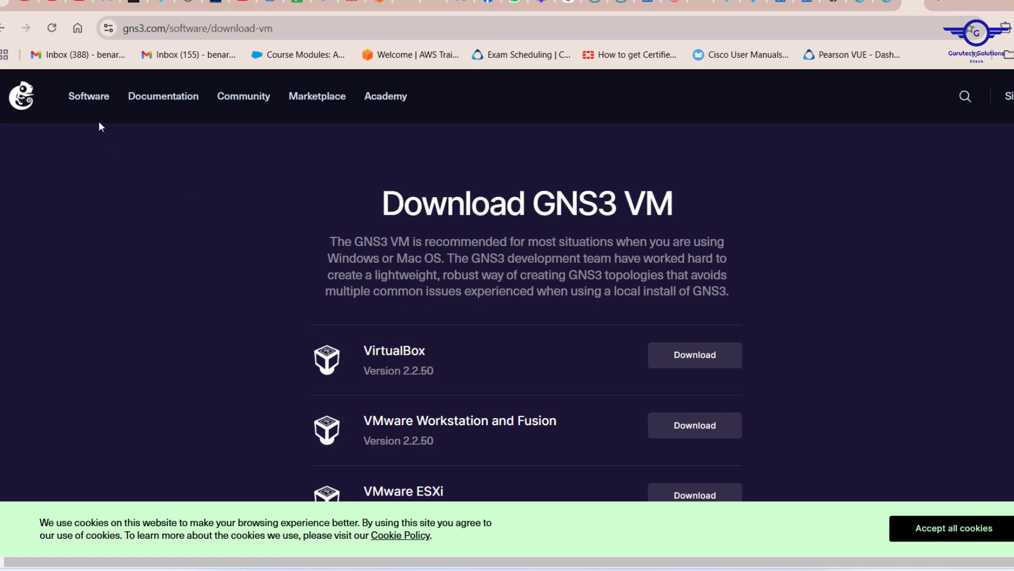
Step: Compare the GNS3 release version on the website's Software page with the versions on the GNS3 VM download page
{"action": "left_click", "coordinate": [86, 102]}
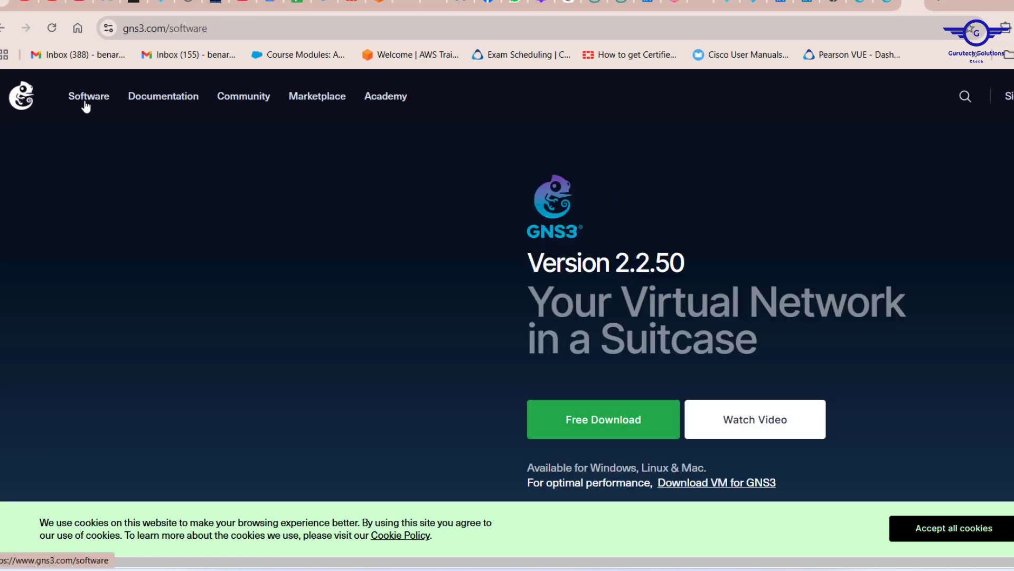
{"action": "scroll", "coordinate": [703, 289], "scroll_direction": "down", "scroll_amount": 1}
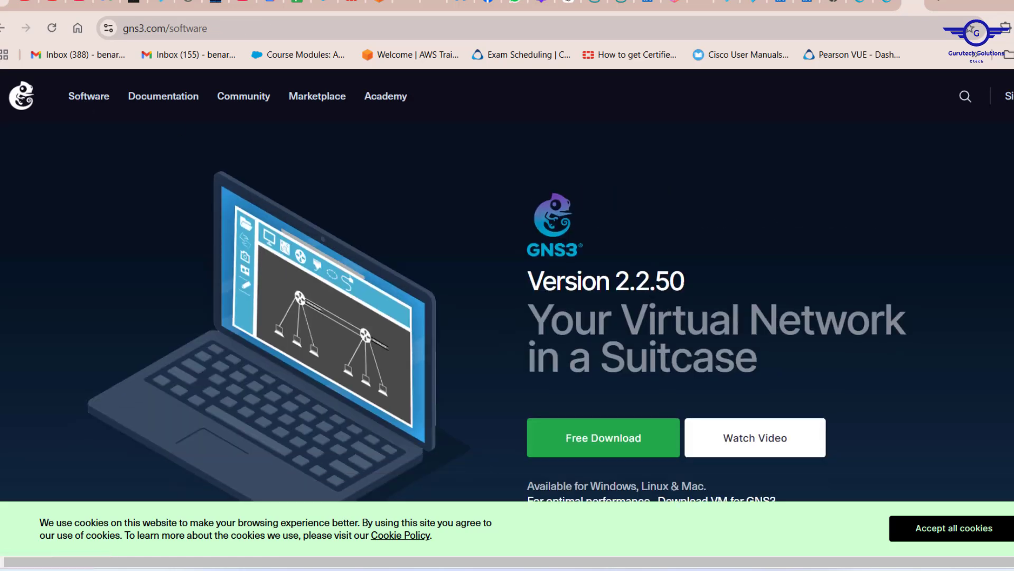
{"action": "left_click_drag", "start_coordinate": [685, 281], "coordinate": [609, 280]}
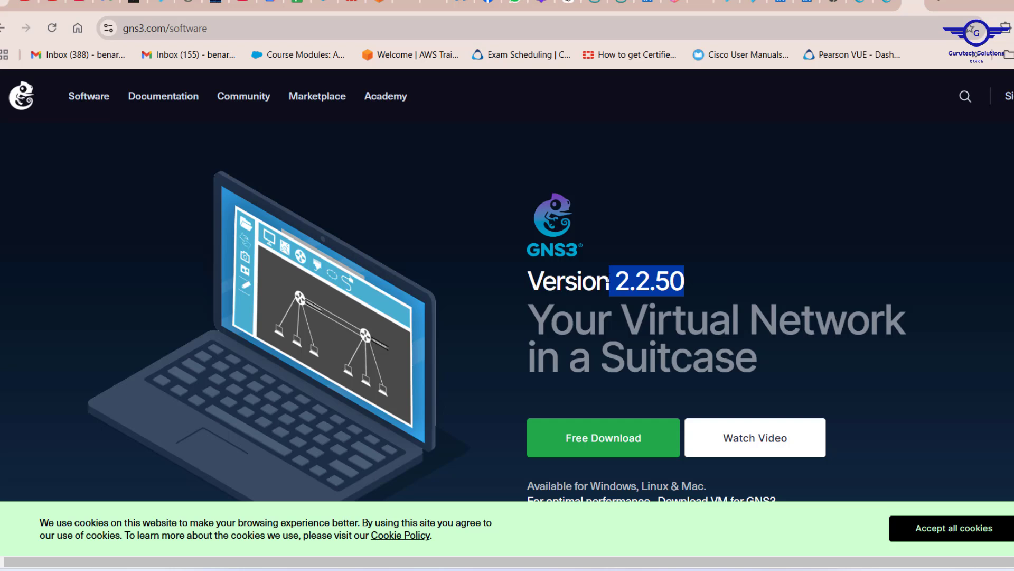
{"action": "left_click", "coordinate": [2, 28]}
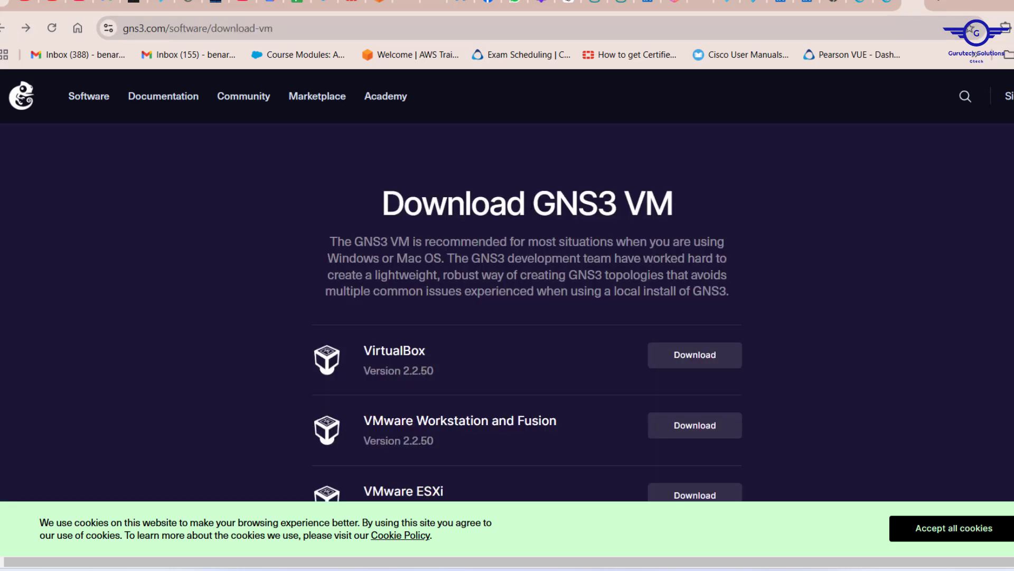
{"action": "scroll", "coordinate": [680, 239], "scroll_direction": "down", "scroll_amount": 1}
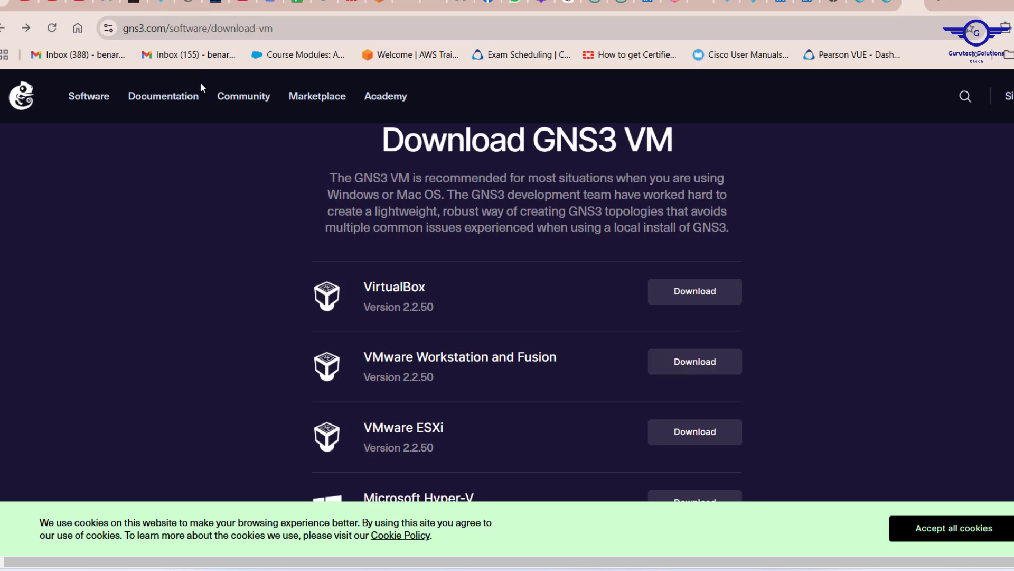
{"action": "left_click", "coordinate": [86, 104]}
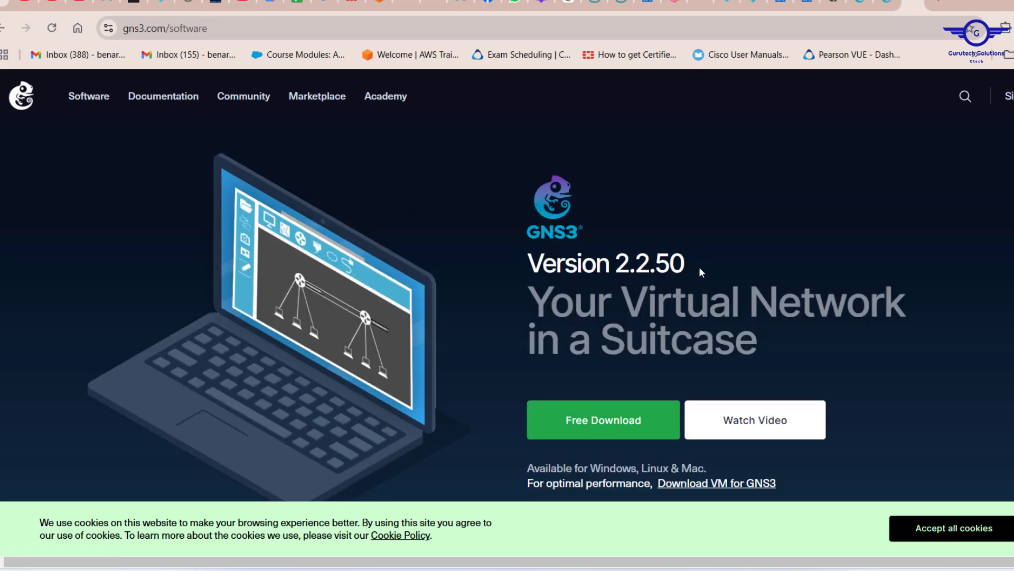
{"action": "left_click_drag", "start_coordinate": [698, 267], "coordinate": [608, 267]}
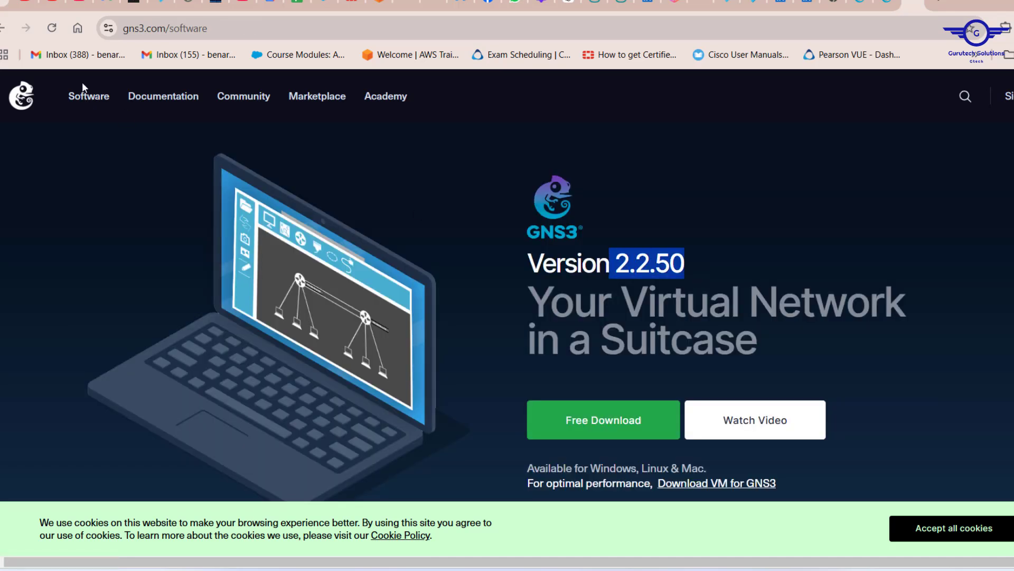
{"action": "left_click", "coordinate": [4, 28]}
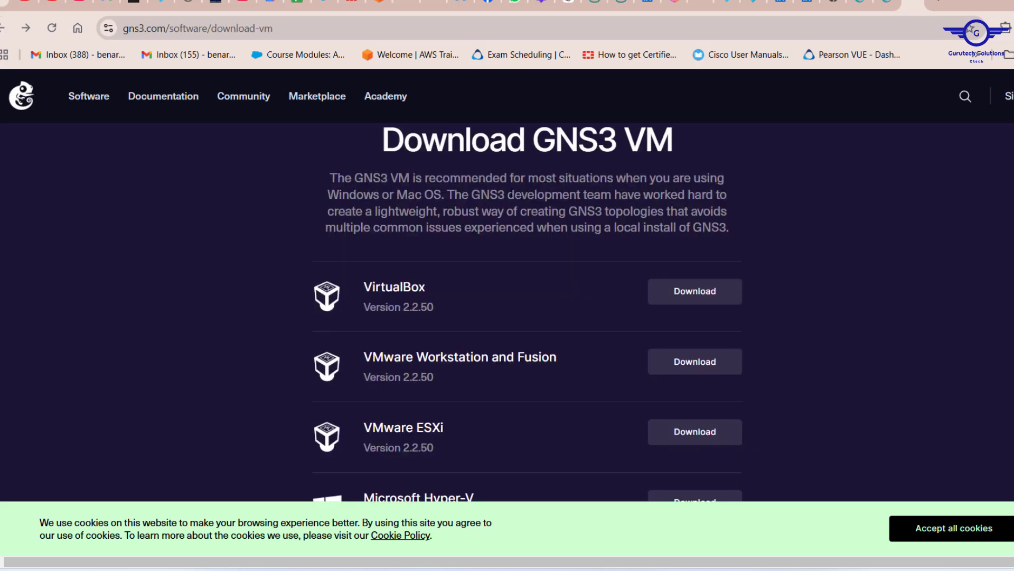
Step: Review the GNS3 VM downloads offered for VMware Workstation and Fusion, VMware ESXi and Microsoft Hyper-V
{"action": "scroll", "coordinate": [512, 193], "scroll_direction": "down", "scroll_amount": 2}
{"action": "scroll", "coordinate": [459, 301], "scroll_direction": "up", "scroll_amount": 1}
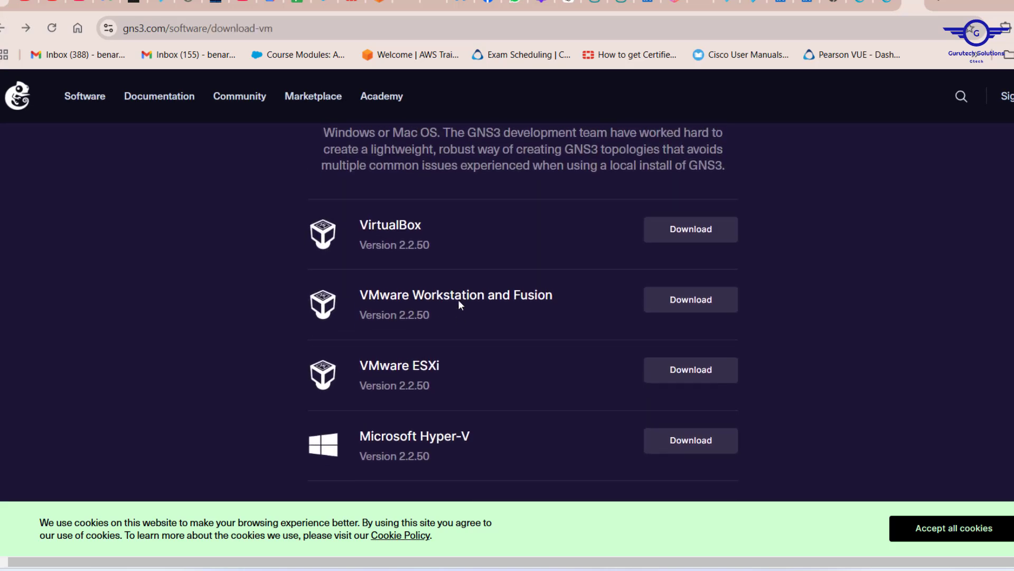
{"action": "scroll", "coordinate": [459, 302], "scroll_direction": "down", "scroll_amount": 1}
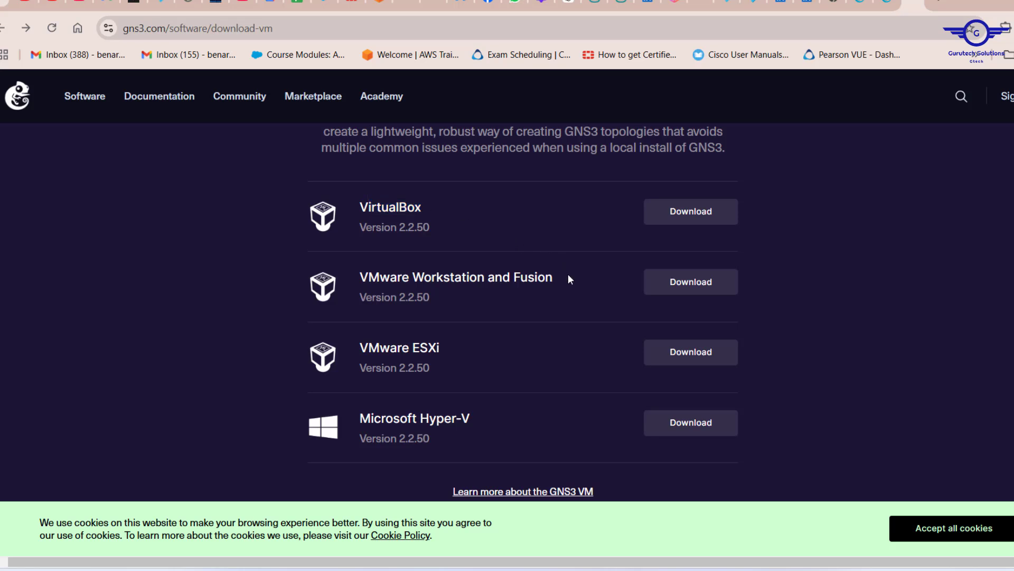
{"action": "left_click_drag", "start_coordinate": [568, 273], "coordinate": [369, 278]}
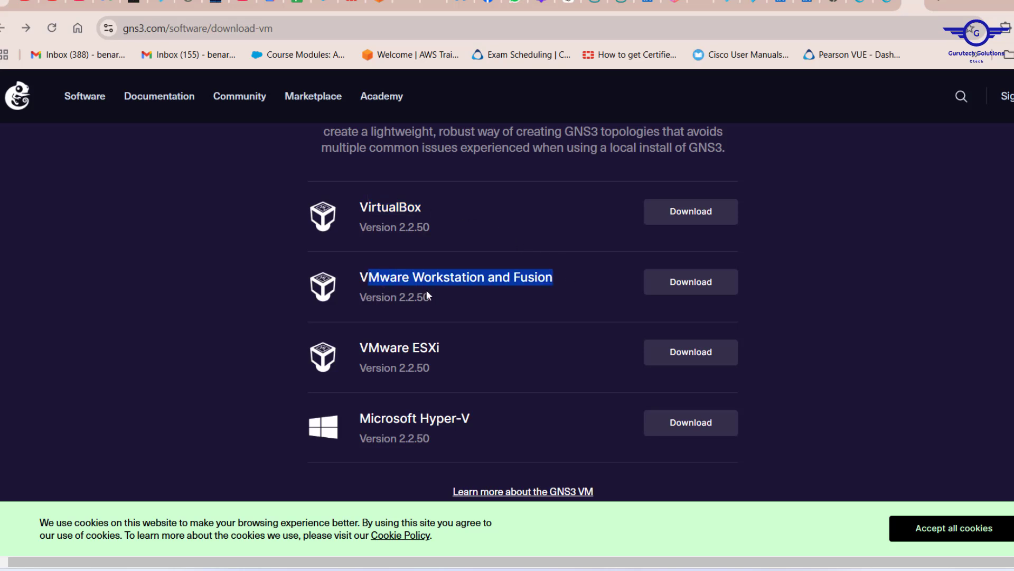
{"action": "left_click_drag", "start_coordinate": [470, 346], "coordinate": [390, 347]}
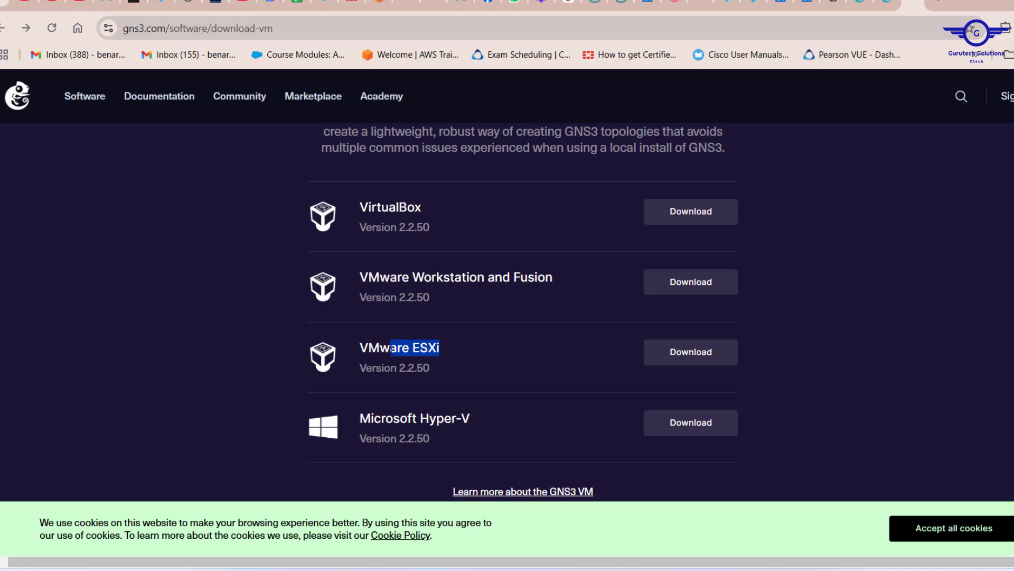
{"action": "left_click_drag", "start_coordinate": [496, 421], "coordinate": [431, 416]}
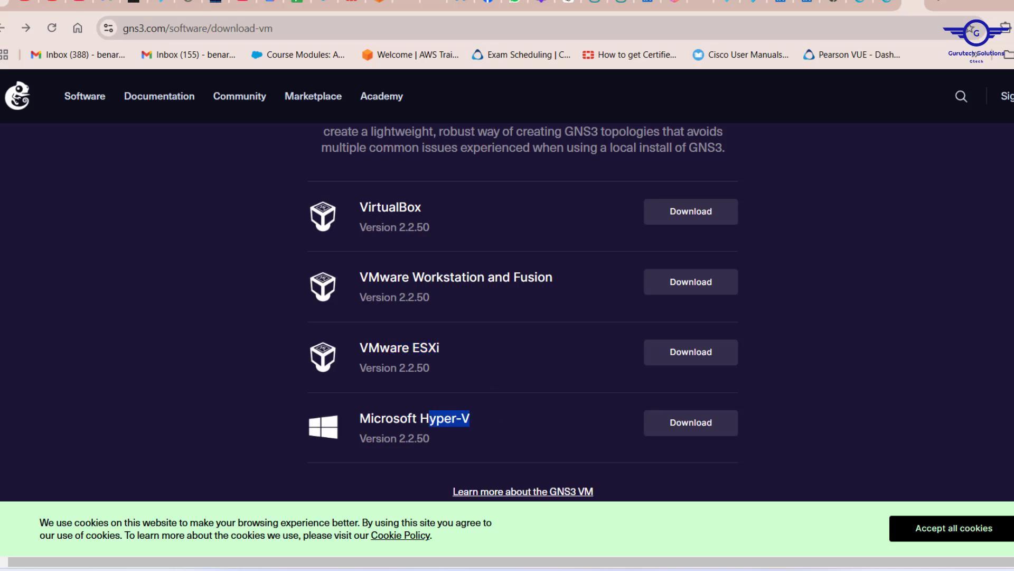
Step: Launch VMware Workstation Pro
{"action": "key", "text": "super"}
{"action": "type", "text": "vmwa"}
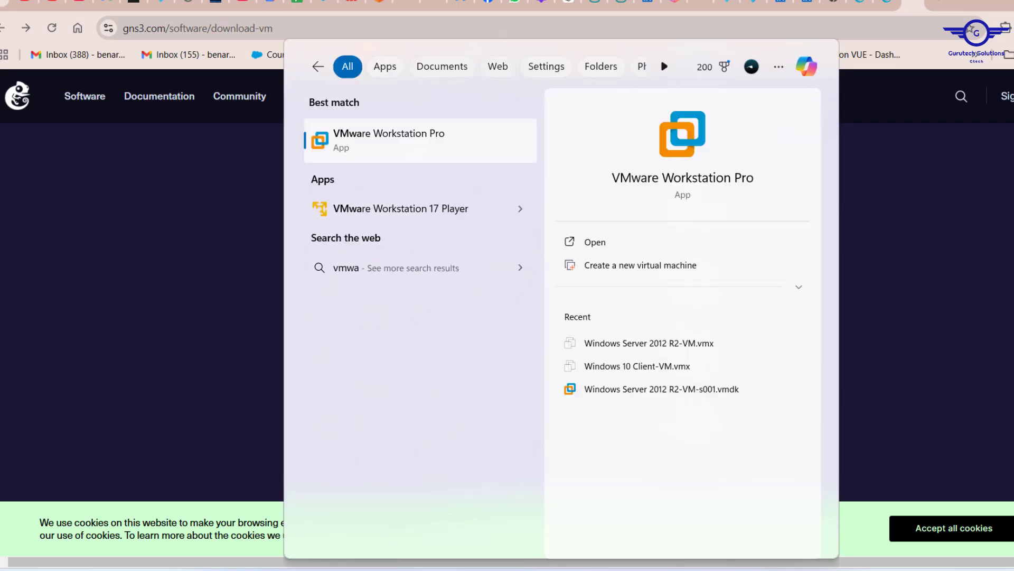
{"action": "key", "text": "Return"}
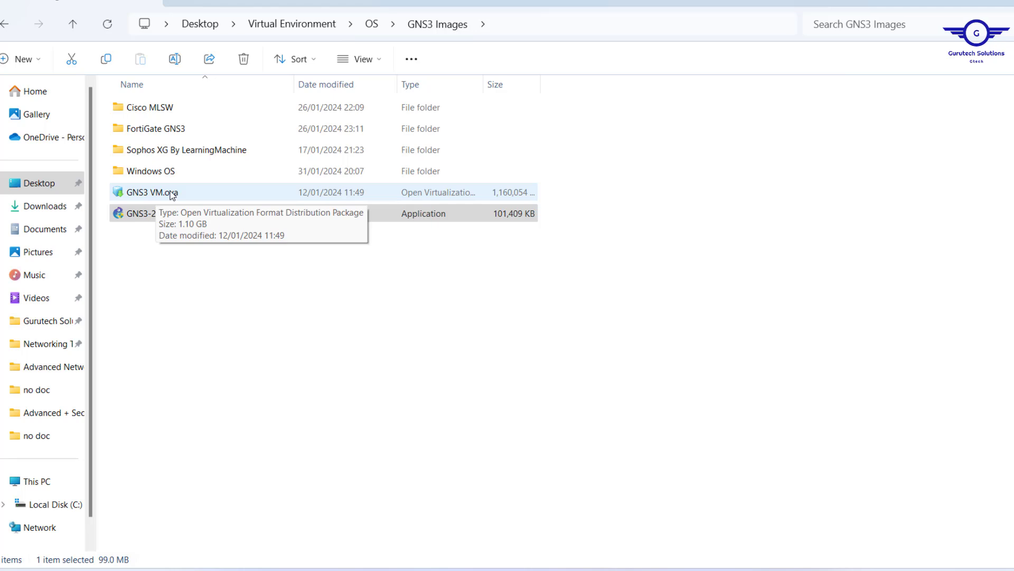
Step: Compare the GNS3 installer and VM files in the GNS3 Images folder with the downloads on the GNS3 website
{"action": "left_click", "coordinate": [162, 215]}
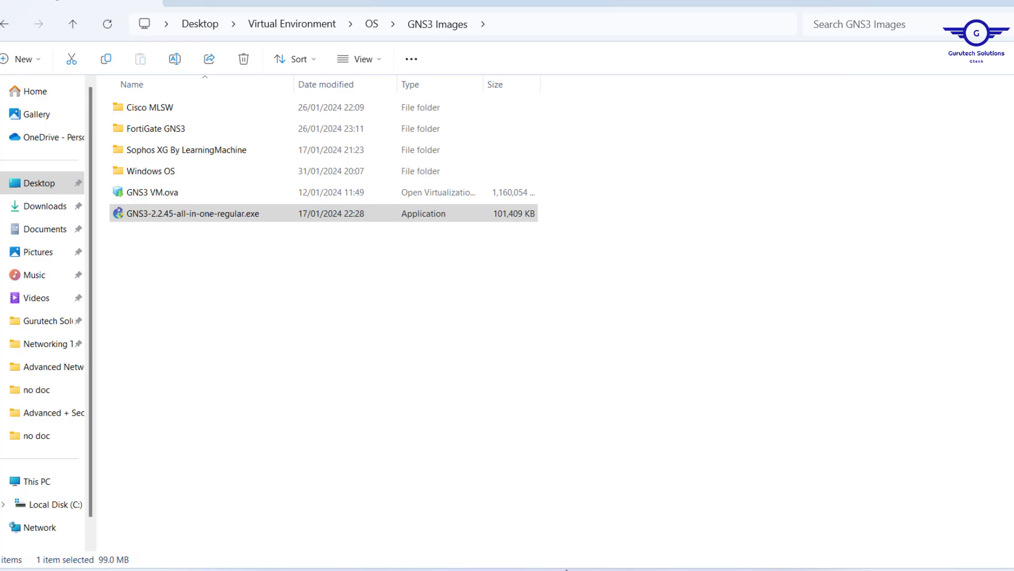
{"action": "left_click", "coordinate": [560, 569]}
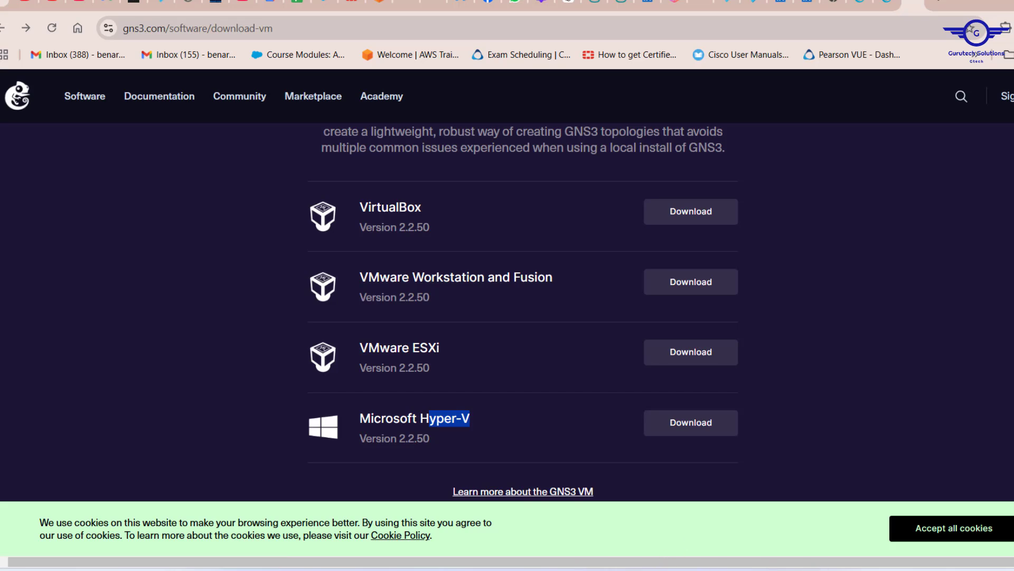
{"action": "key", "text": "alt+Tab"}
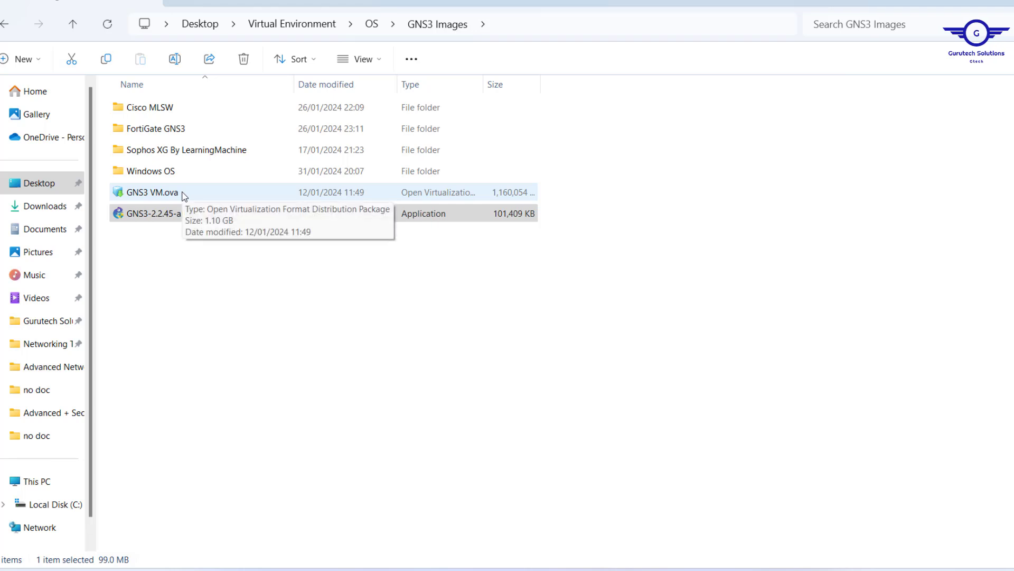
Step: Import GNS3 VM.ova into VMware Workstation as a new virtual machine named GNS3-VM
{"action": "double_click", "coordinate": [158, 193]}
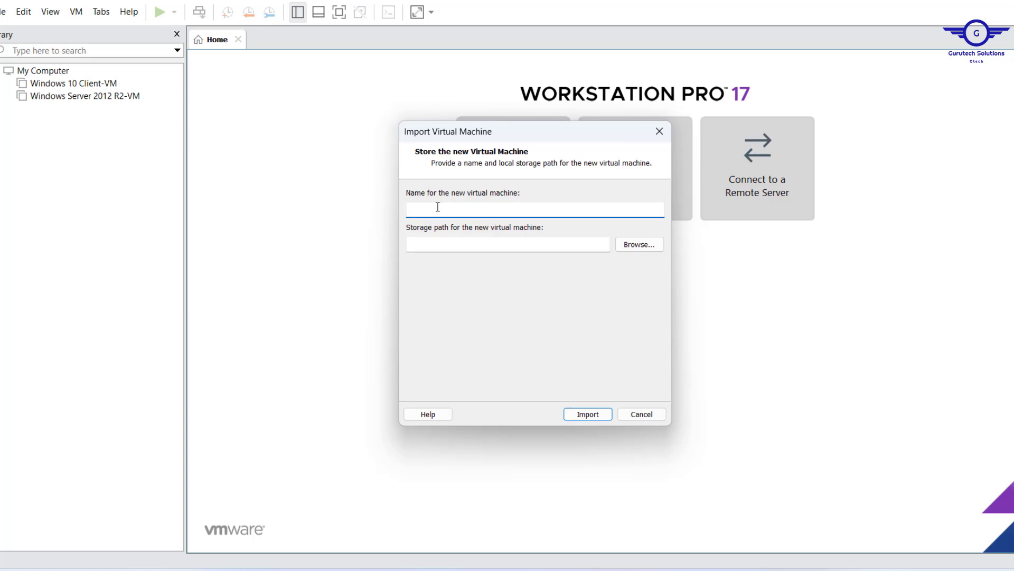
{"action": "type", "text": "GN"}
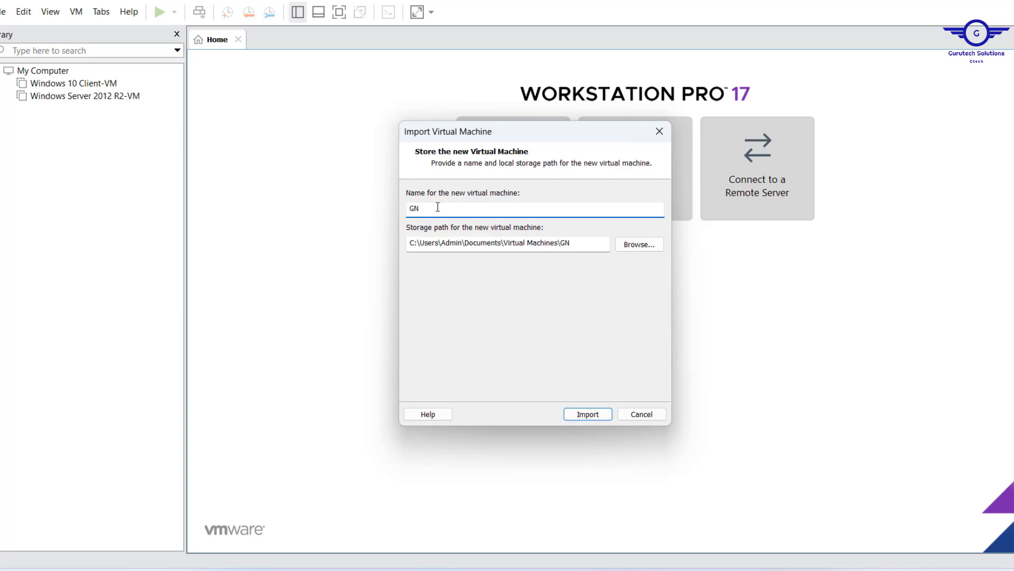
{"action": "type", "text": "S3-VM"}
{"action": "left_click", "coordinate": [585, 414]}
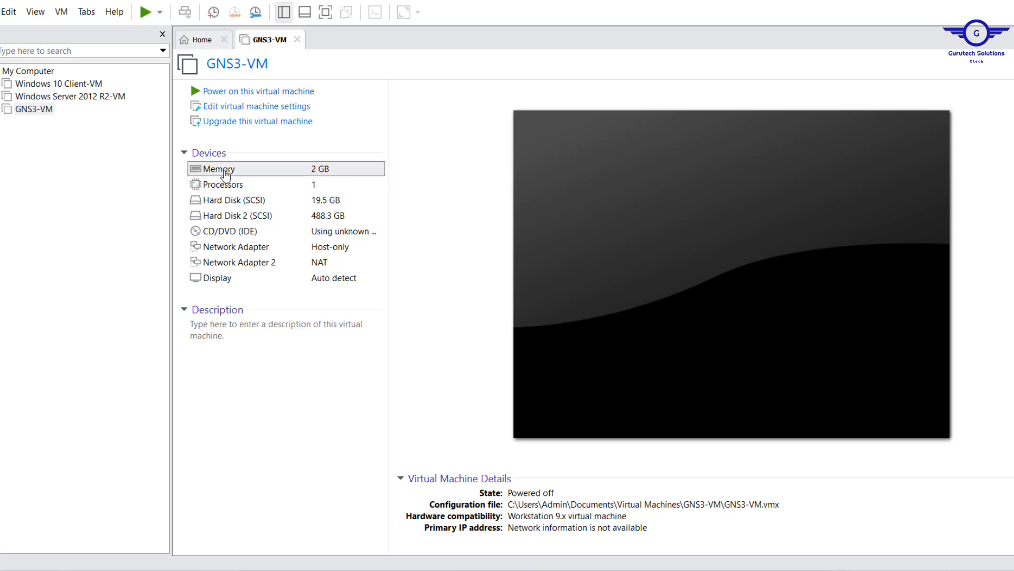
Step: Open the GNS3-VM hardware settings and raise its memory to about 6.1 GB
{"action": "double_click", "coordinate": [225, 174]}
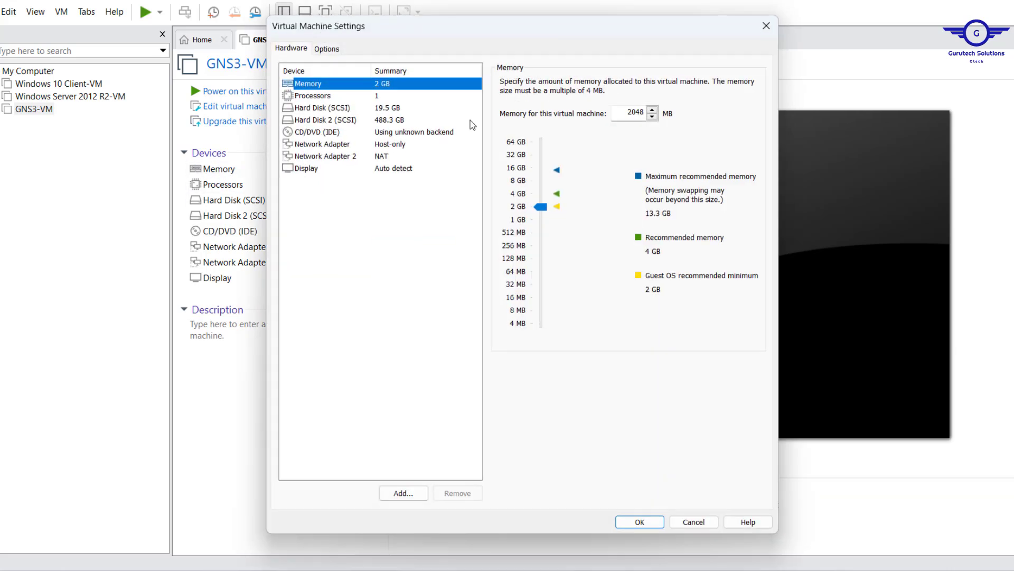
{"action": "left_click", "coordinate": [348, 98]}
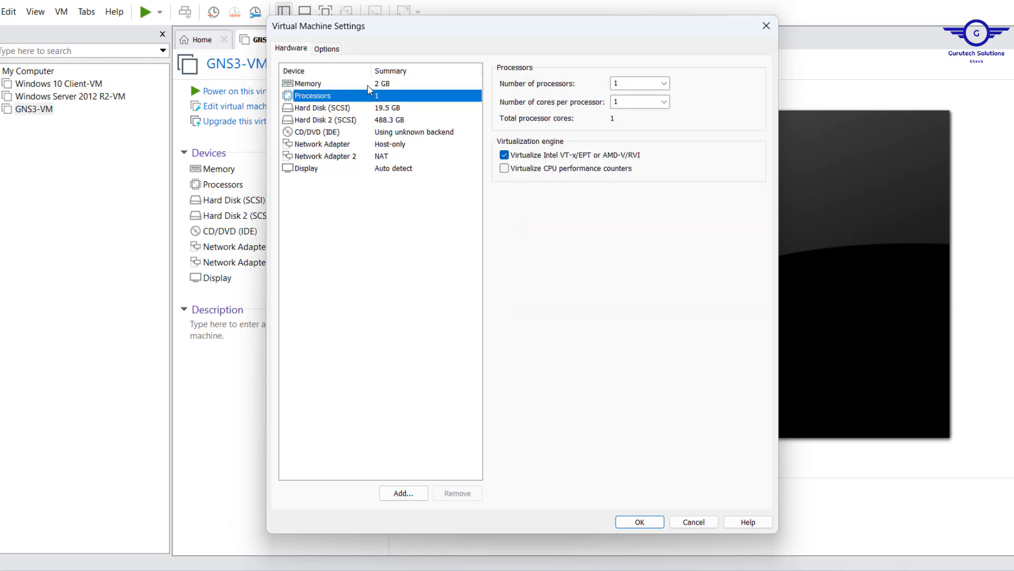
{"action": "left_click", "coordinate": [323, 86]}
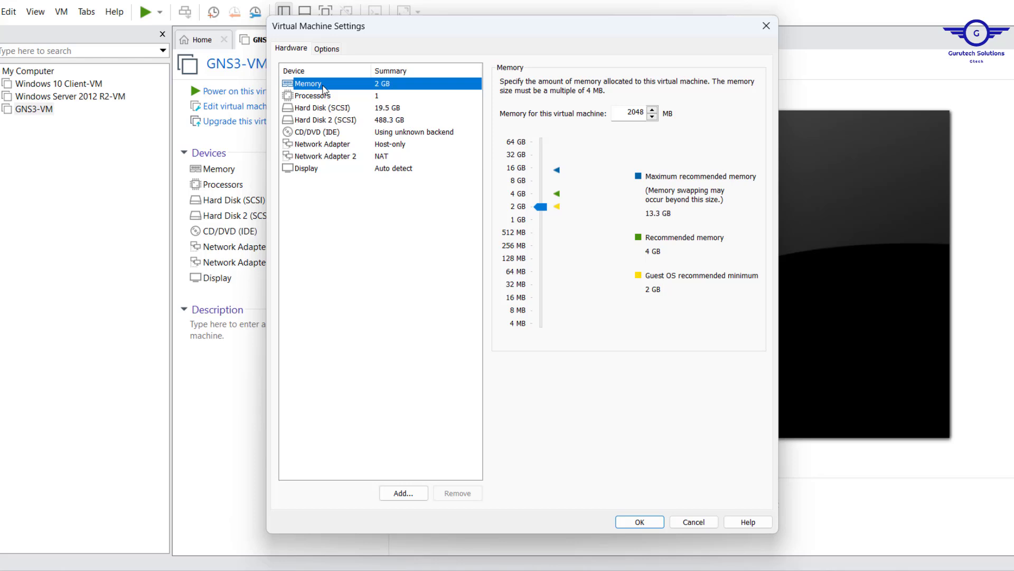
{"action": "left_click_drag", "start_coordinate": [541, 206], "coordinate": [542, 197]}
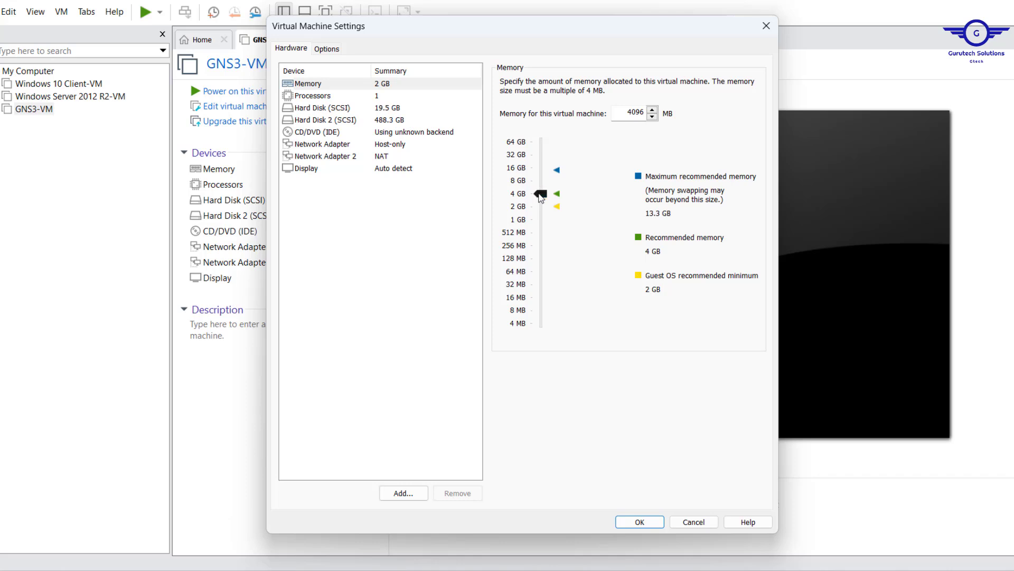
{"action": "left_click_drag", "start_coordinate": [540, 195], "coordinate": [537, 186]}
{"action": "left_click_drag", "start_coordinate": [538, 191], "coordinate": [538, 190]}
Step: Configure the virtual machine's processors as 1 processor with 2 cores per processor
{"action": "left_click", "coordinate": [336, 99]}
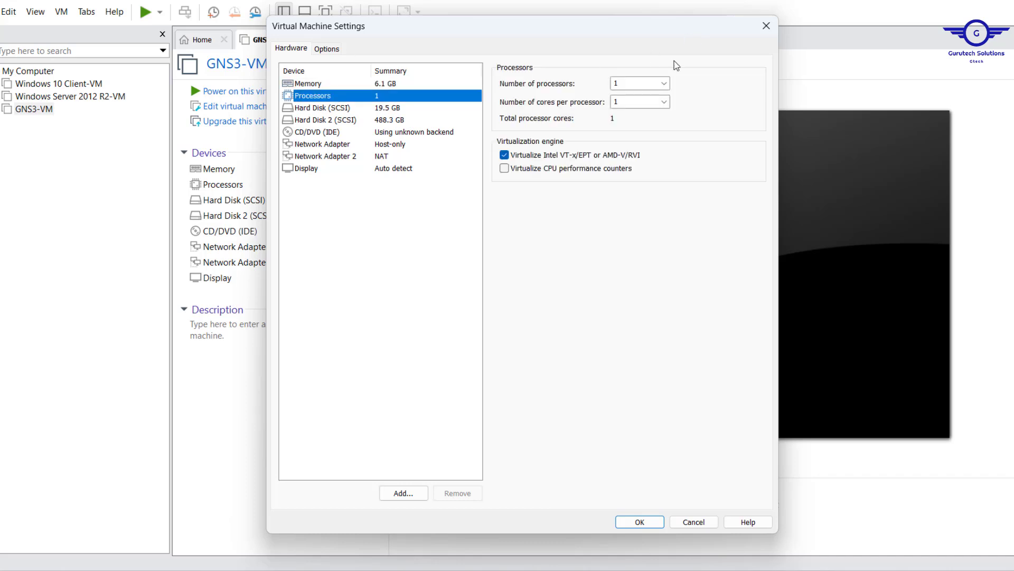
{"action": "left_click", "coordinate": [659, 87]}
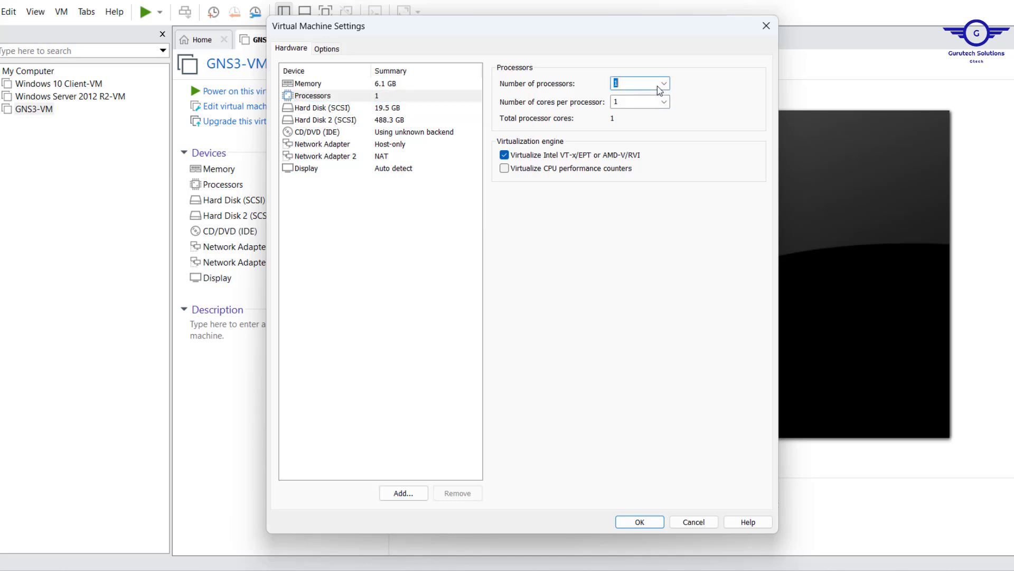
{"action": "left_click", "coordinate": [664, 84]}
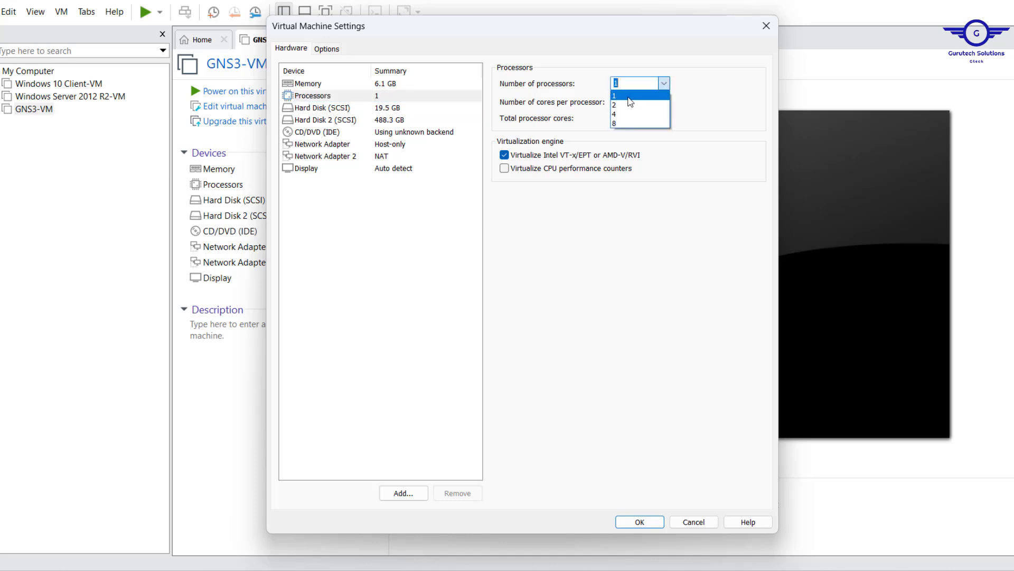
{"action": "left_click", "coordinate": [626, 93]}
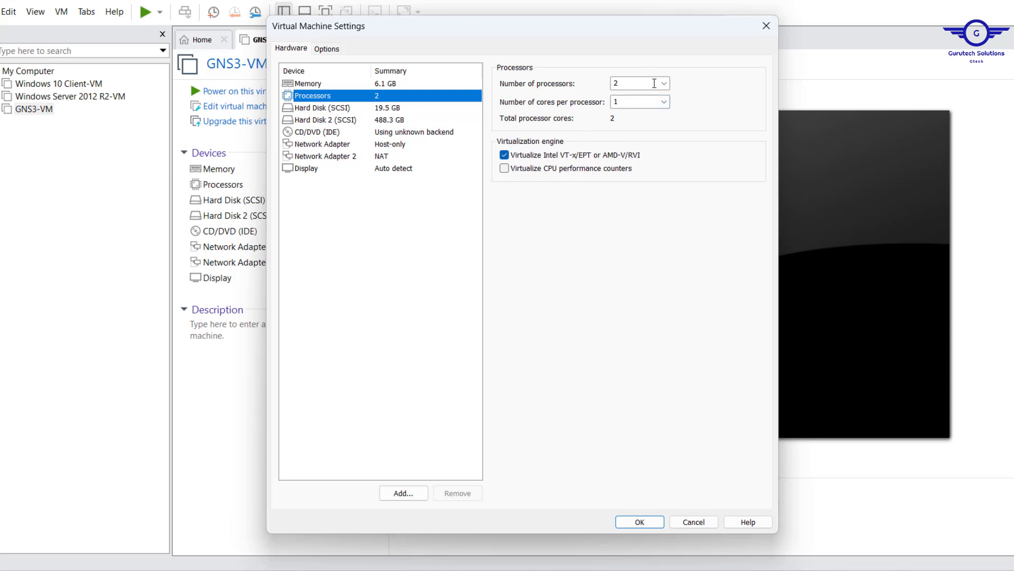
{"action": "left_click", "coordinate": [642, 87]}
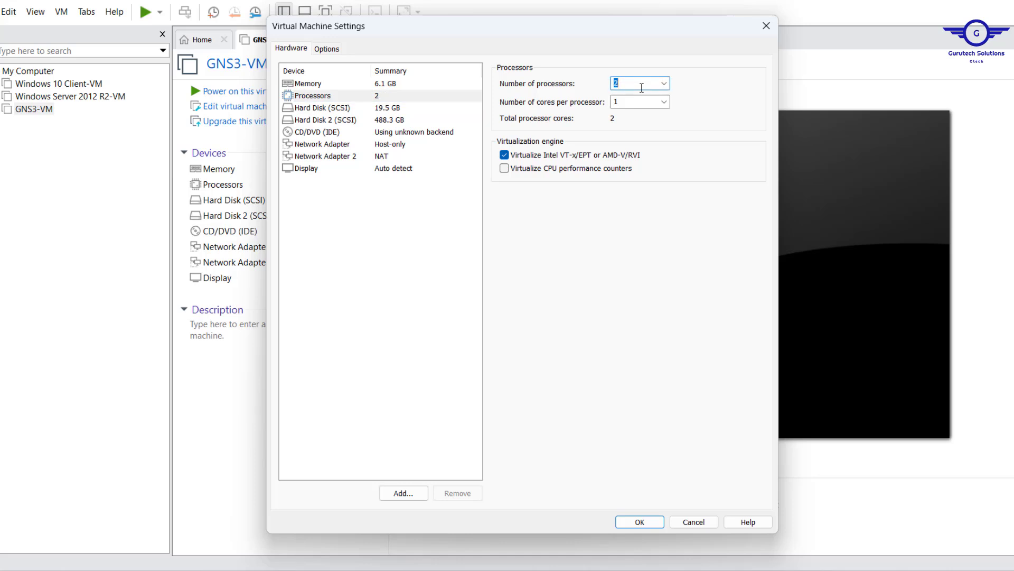
{"action": "left_click", "coordinate": [664, 83]}
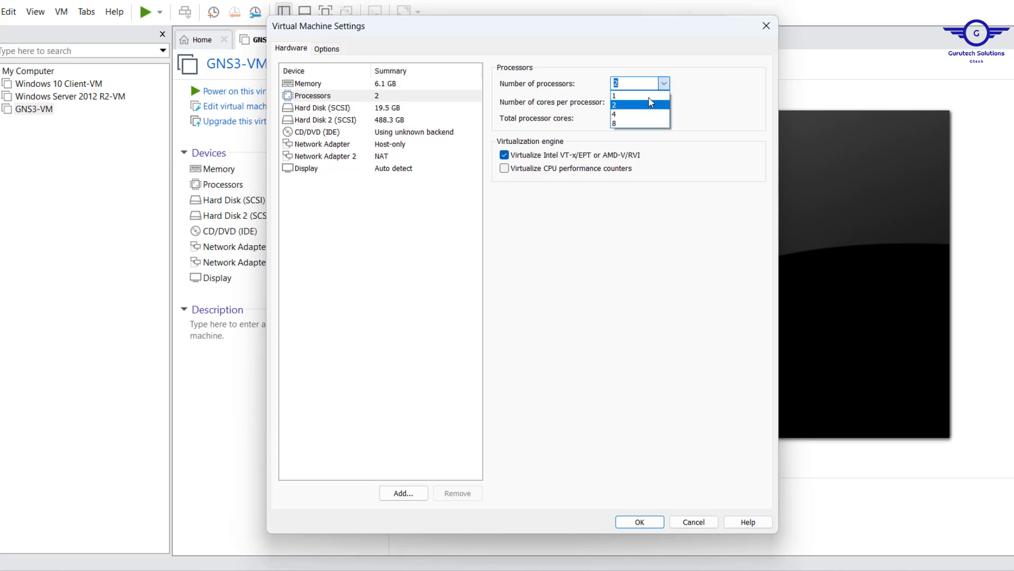
{"action": "left_click", "coordinate": [624, 96]}
{"action": "left_click", "coordinate": [657, 103]}
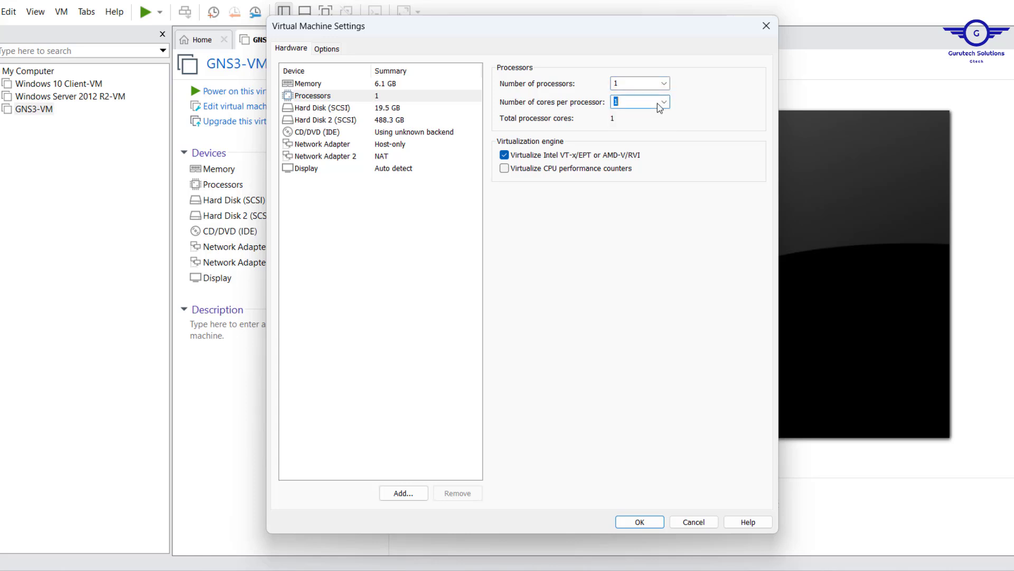
{"action": "left_click", "coordinate": [664, 102]}
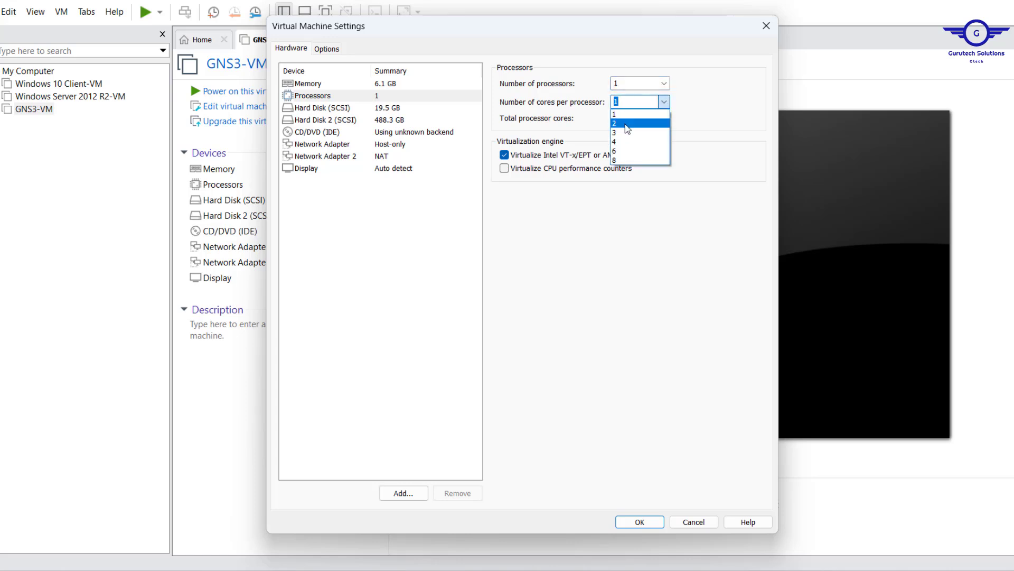
{"action": "left_click", "coordinate": [626, 124]}
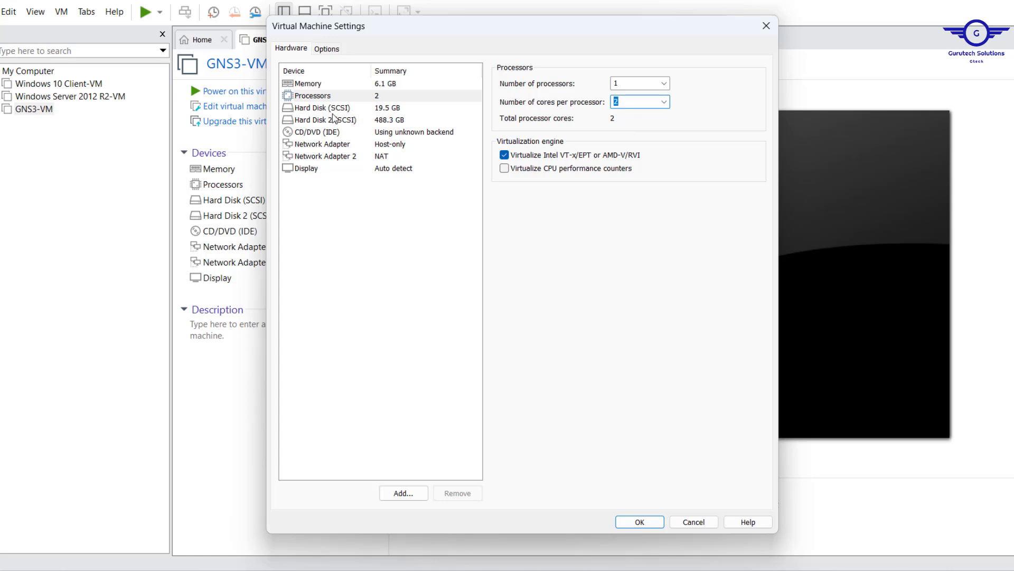
Step: Review the settings of both hard disks, the CD/DVD drive and the two network adapters
{"action": "left_click", "coordinate": [353, 108]}
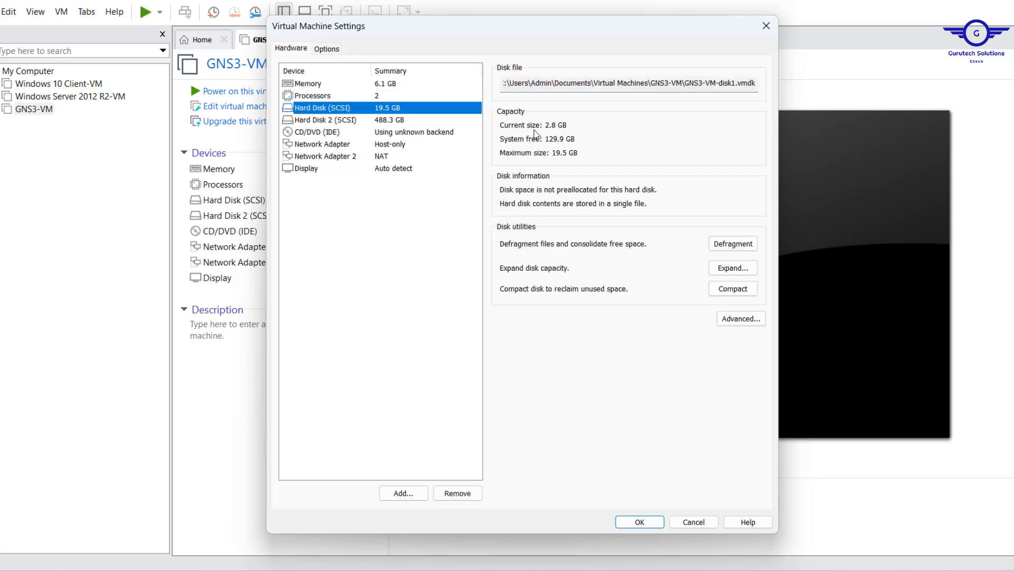
{"action": "left_click", "coordinate": [401, 120]}
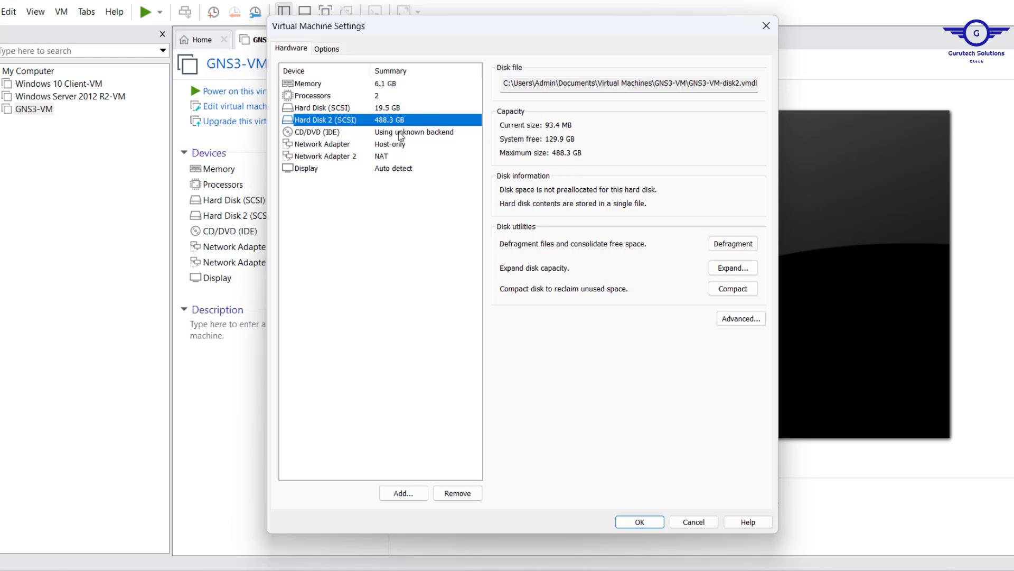
{"action": "left_click", "coordinate": [399, 132]}
{"action": "left_click", "coordinate": [399, 149]}
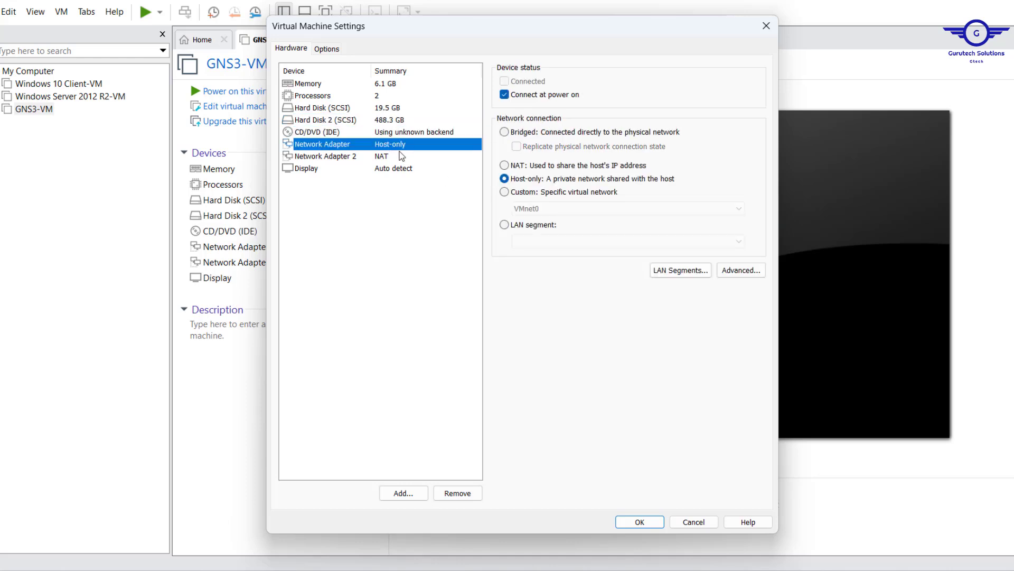
{"action": "left_click", "coordinate": [384, 158]}
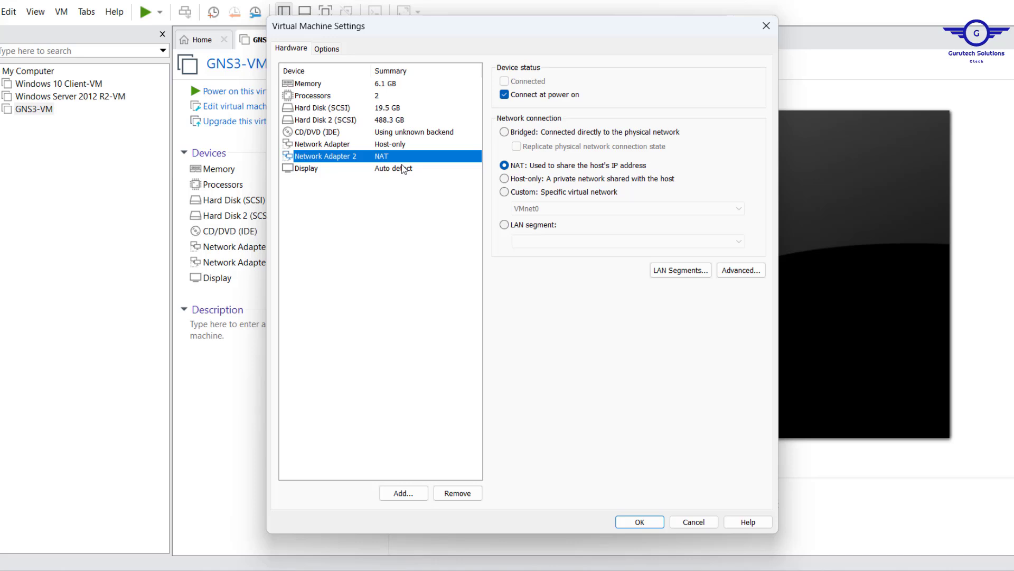
Step: Save the hardware settings and power on GNS3-VM
{"action": "left_click", "coordinate": [640, 522]}
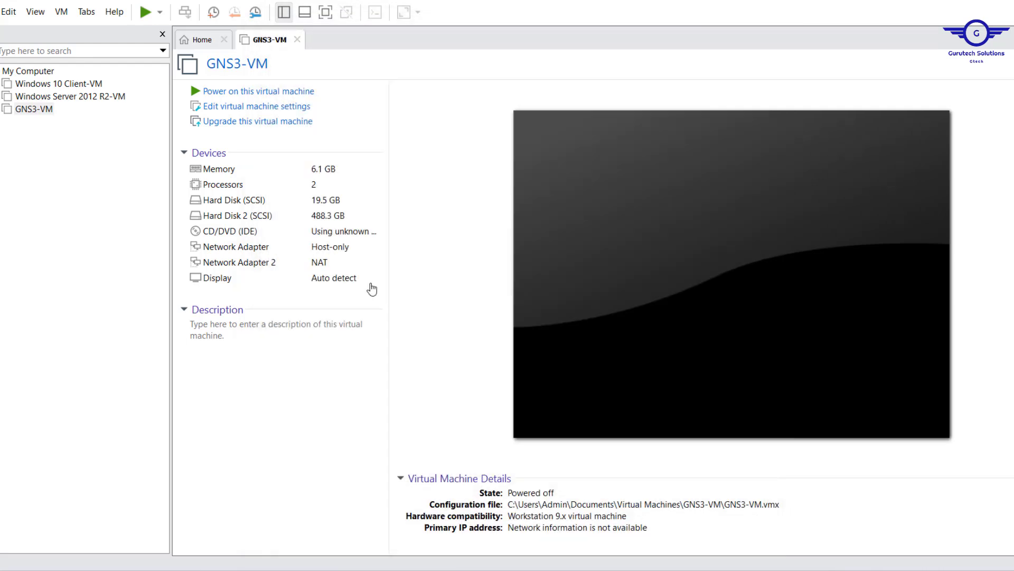
{"action": "left_click", "coordinate": [246, 93]}
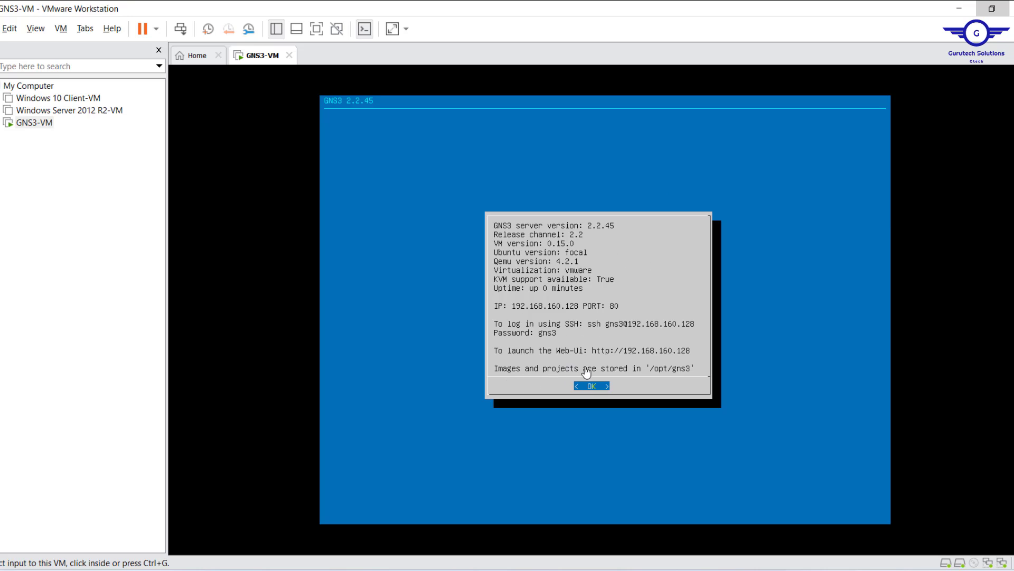
Step: Launch GNS3 and dismiss its project dialog without creating a project
{"action": "left_click", "coordinate": [346, 570]}
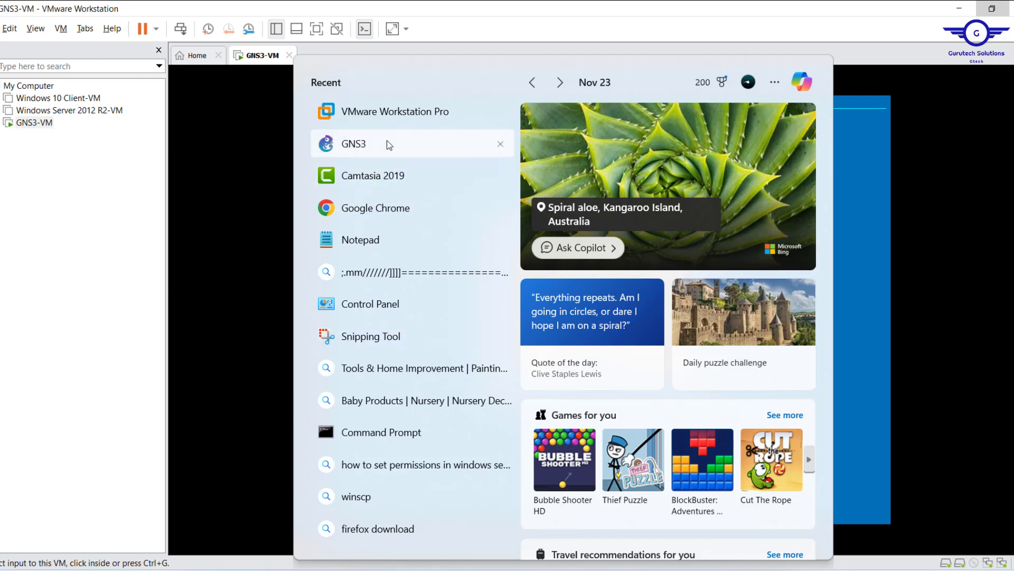
{"action": "left_click", "coordinate": [348, 144]}
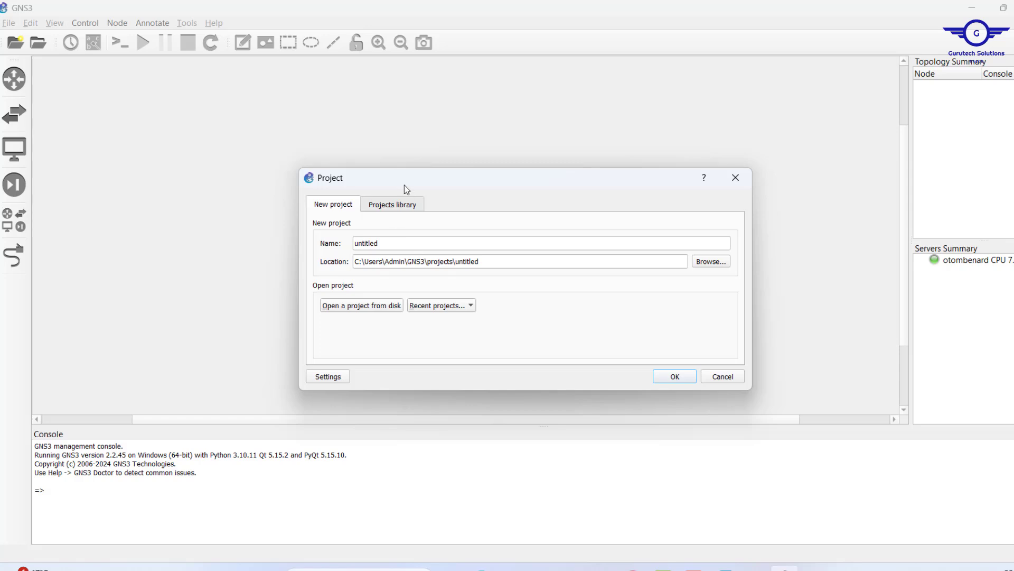
{"action": "left_click", "coordinate": [723, 376]}
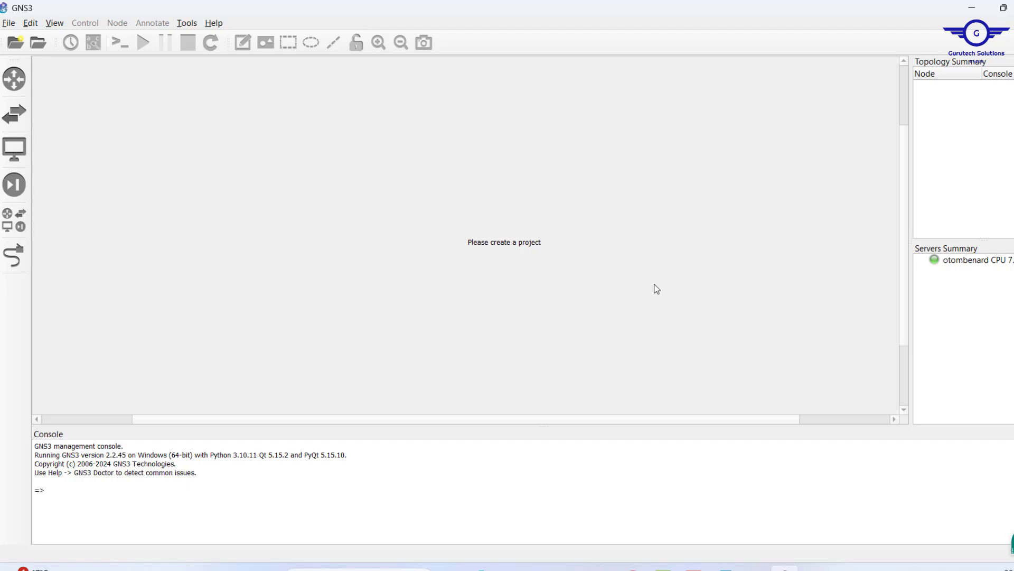
Step: Open the GNS3 VM page of the GNS3 preferences
{"action": "left_click", "coordinate": [30, 23]}
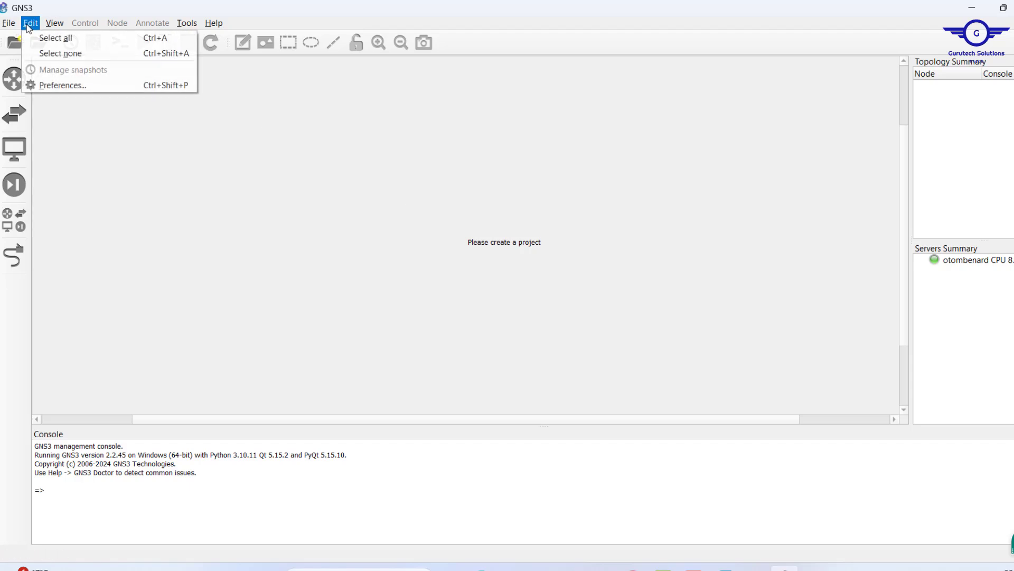
{"action": "left_click", "coordinate": [63, 86]}
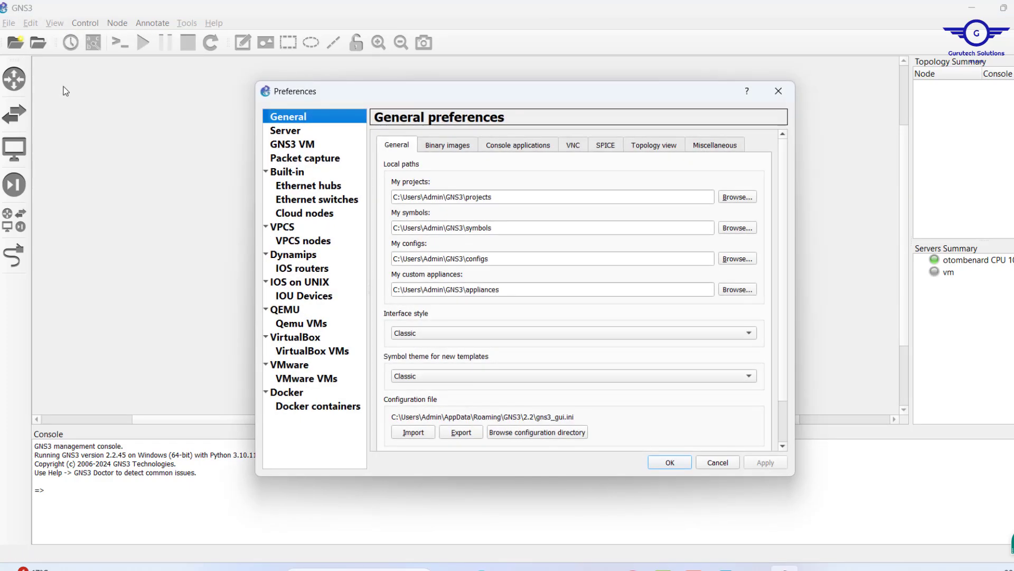
{"action": "left_click", "coordinate": [289, 147]}
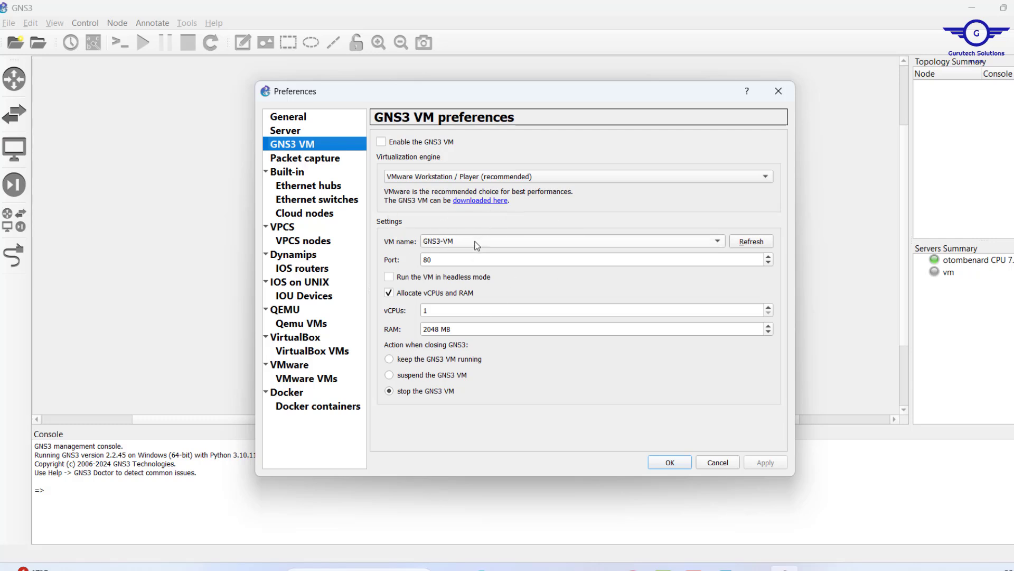
Step: Compare the VM name choices in the GNS3 VM preferences with the virtual machines in the VMware Workstation library
{"action": "left_click", "coordinate": [455, 242]}
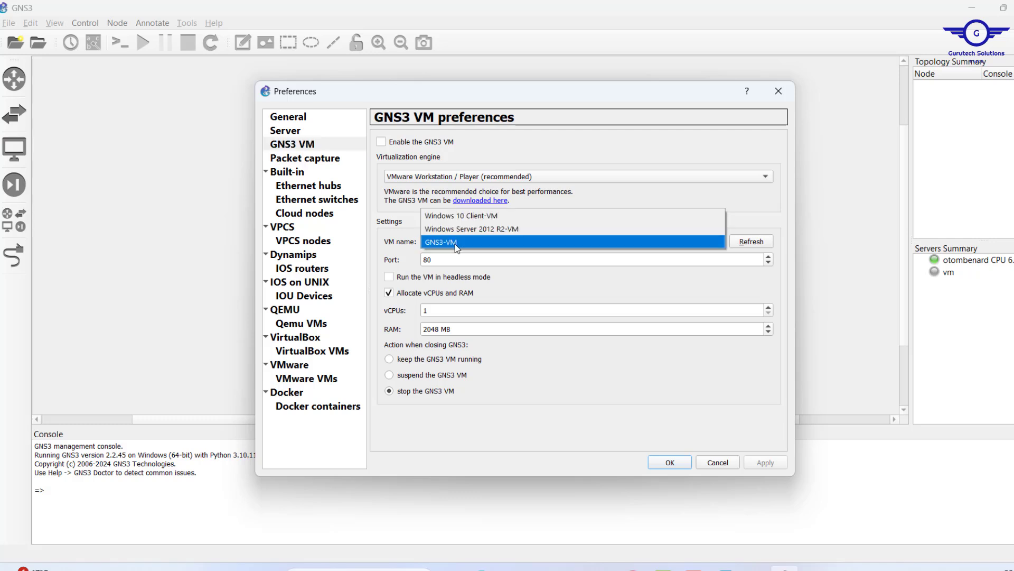
{"action": "mouse_move", "coordinate": [694, 567]}
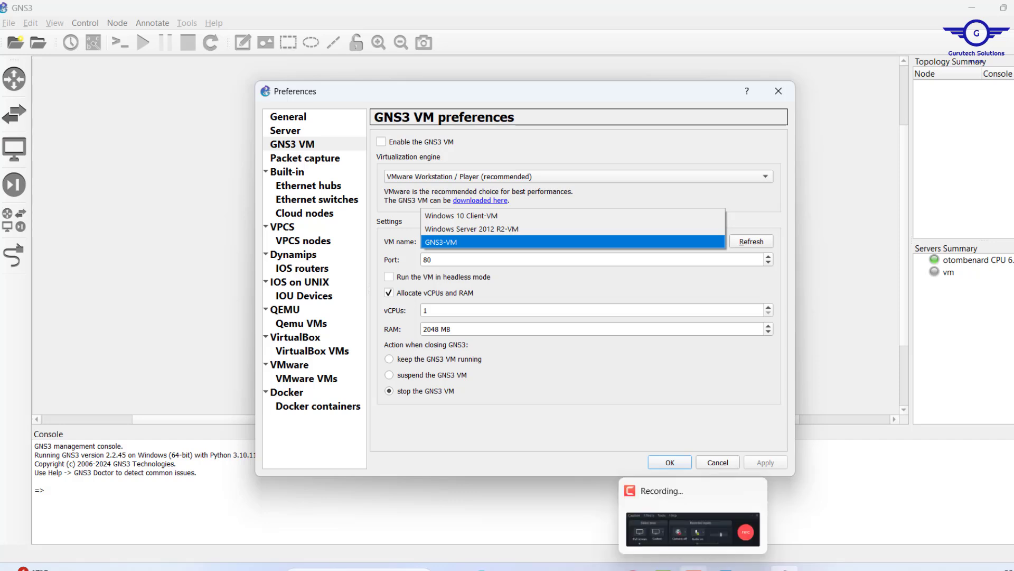
{"action": "mouse_move", "coordinate": [724, 568]}
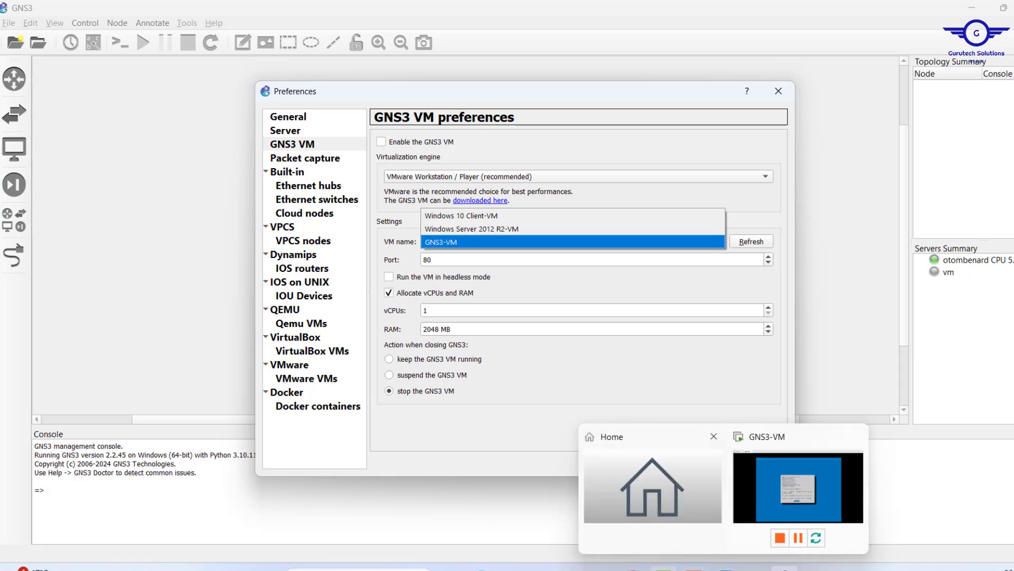
{"action": "left_click", "coordinate": [769, 484]}
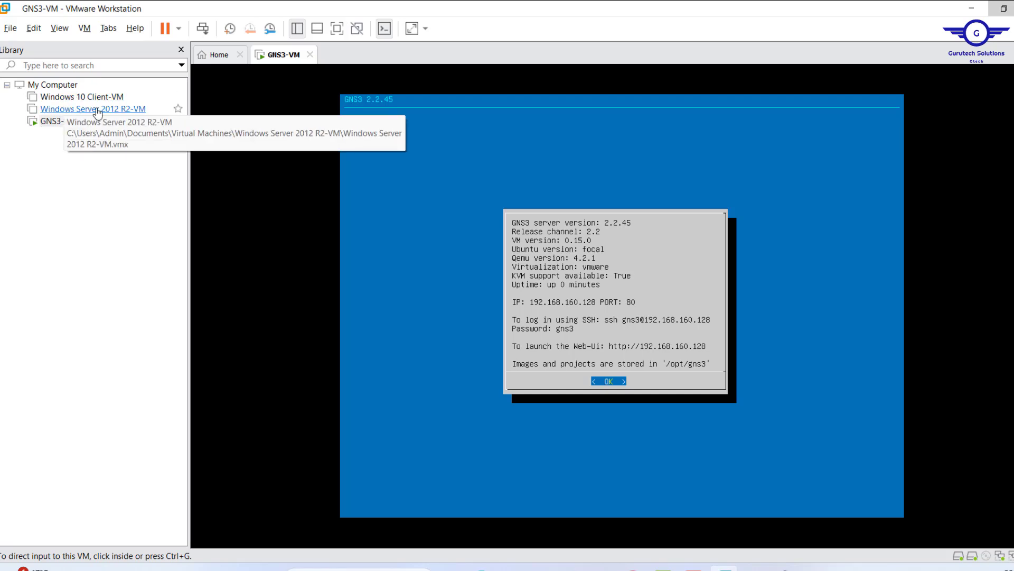
{"action": "left_click", "coordinate": [971, 7]}
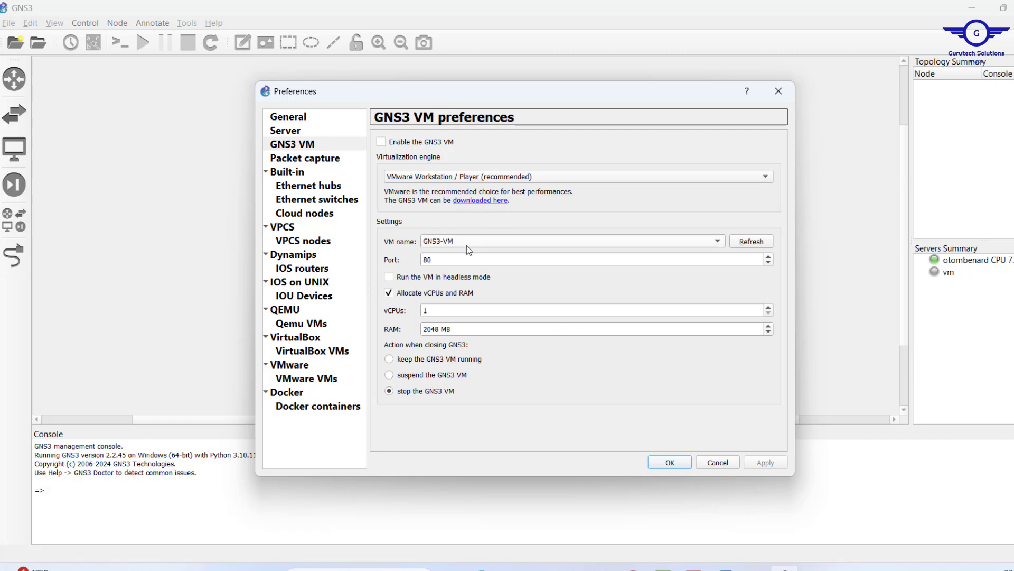
{"action": "left_click", "coordinate": [452, 242]}
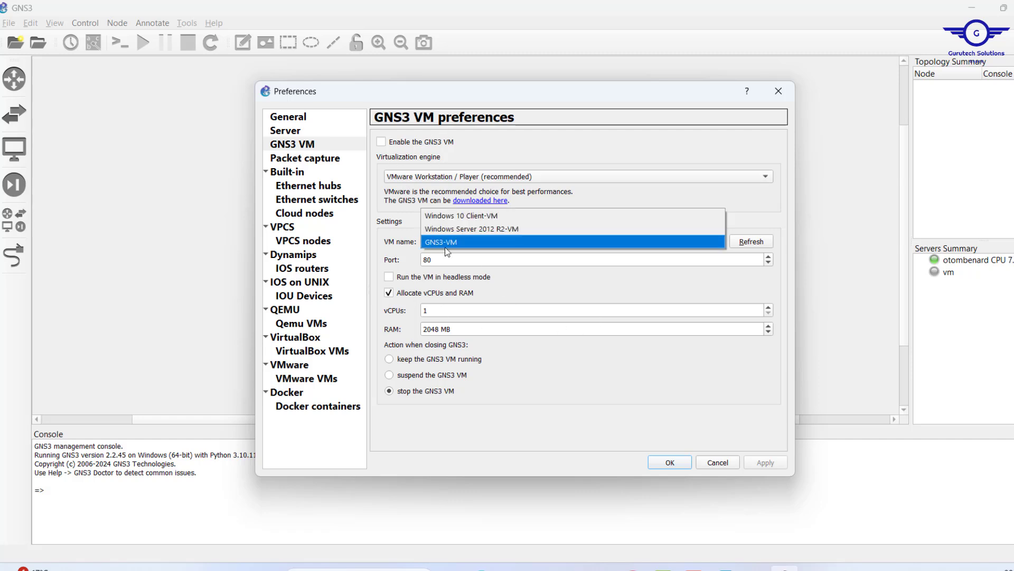
{"action": "left_click", "coordinate": [749, 201]}
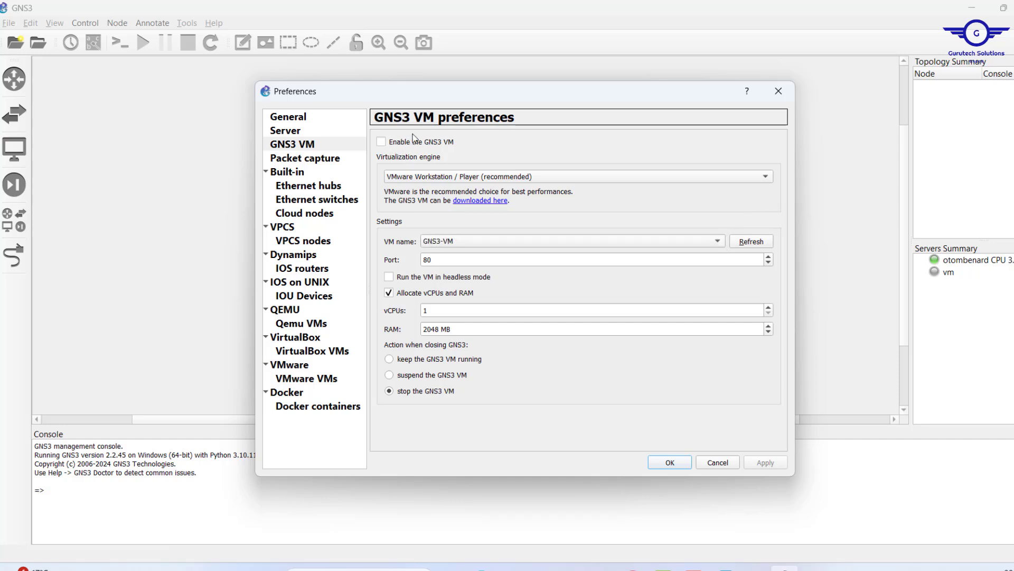
Step: Enable the GNS3 VM, refresh the VM name list and apply the preferences
{"action": "left_click", "coordinate": [382, 143]}
{"action": "left_click", "coordinate": [750, 241]}
{"action": "left_click", "coordinate": [750, 241]}
{"action": "left_click", "coordinate": [768, 464]}
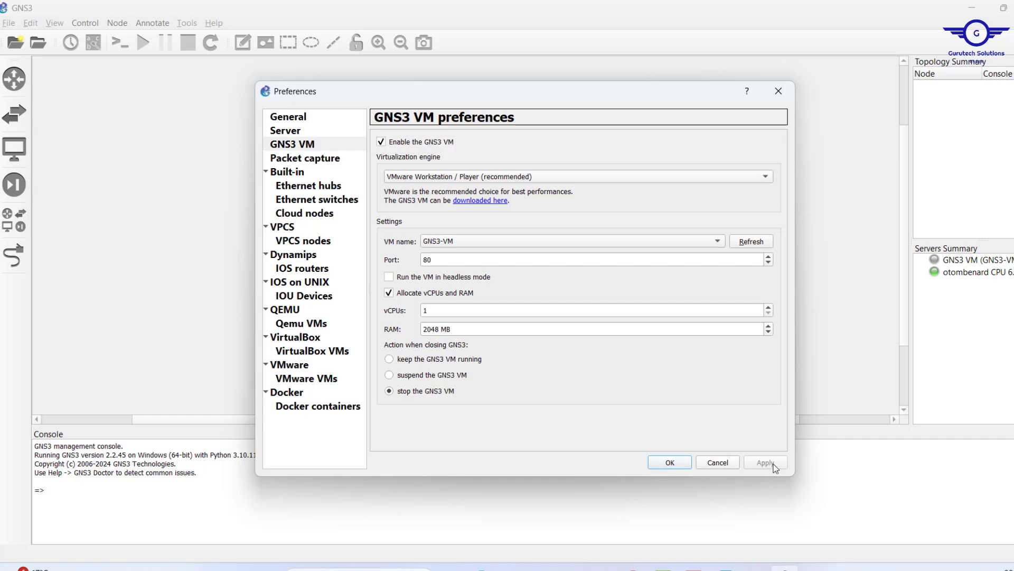
{"action": "left_click", "coordinate": [670, 464]}
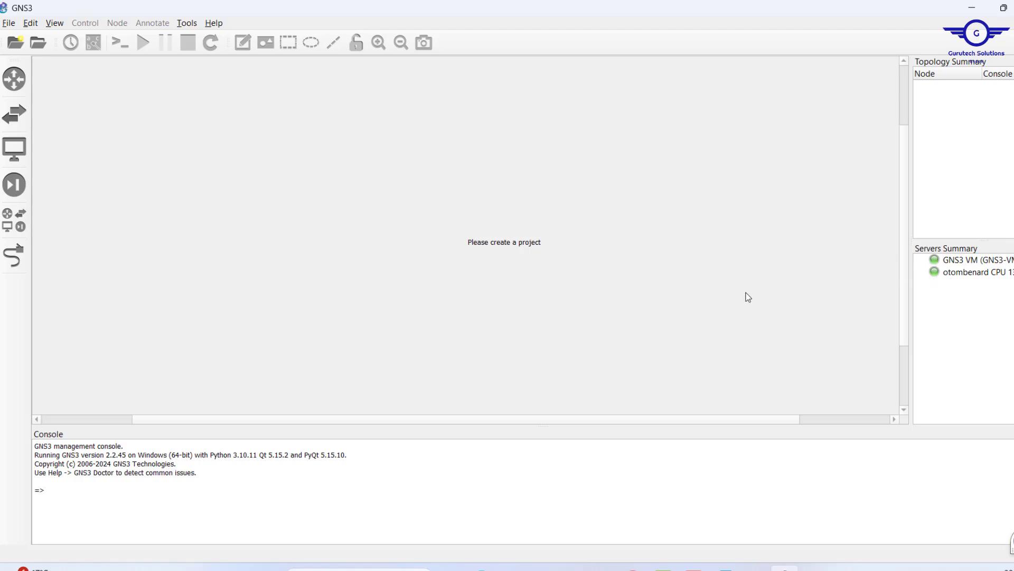
Step: Show the list of all devices and select the Test device
{"action": "left_click", "coordinate": [10, 233]}
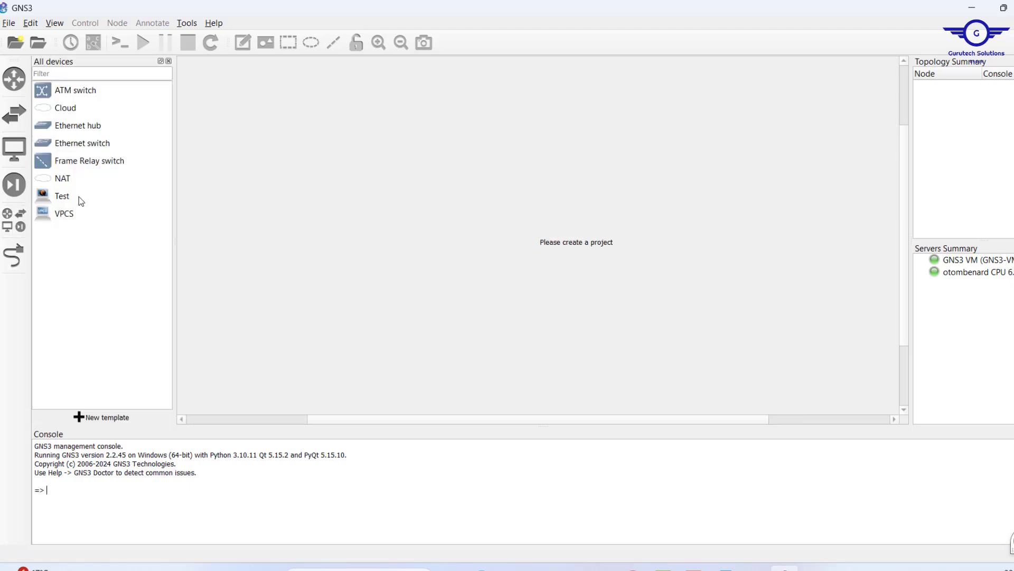
{"action": "left_click_drag", "start_coordinate": [53, 199], "coordinate": [122, 53]}
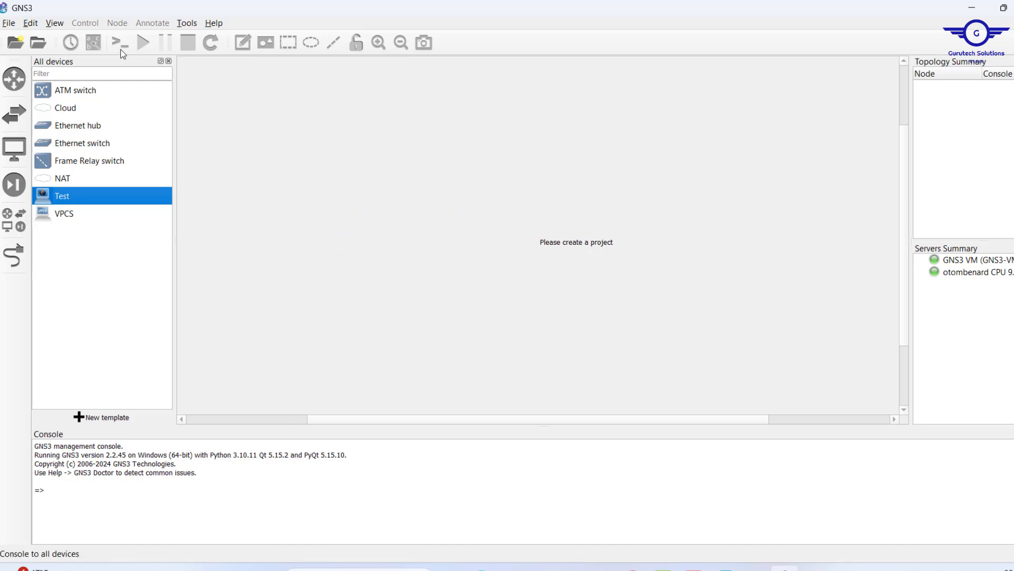
Step: Create a new blank project named testvm in the default projects location
{"action": "left_click", "coordinate": [44, 49]}
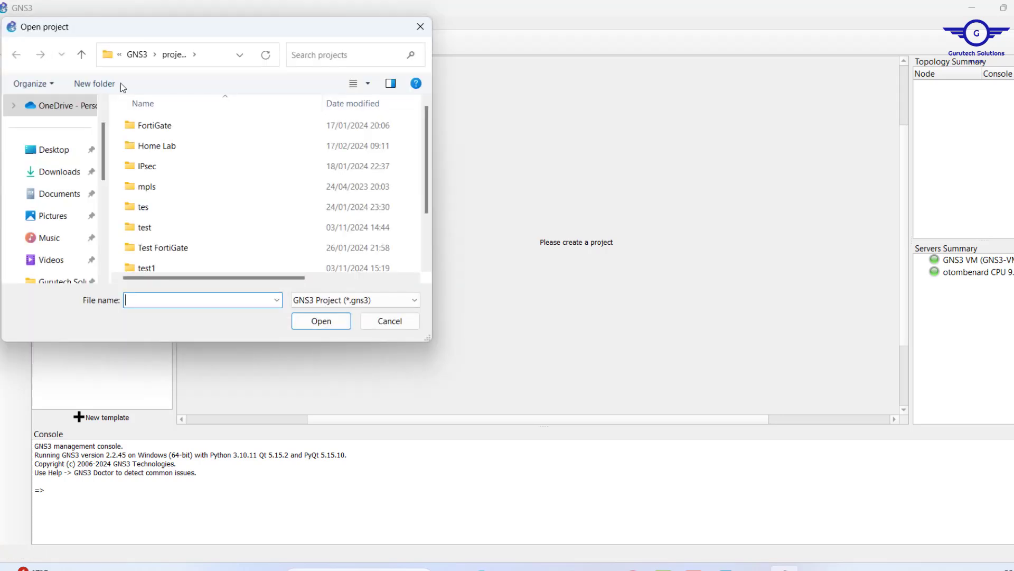
{"action": "left_click", "coordinate": [389, 320]}
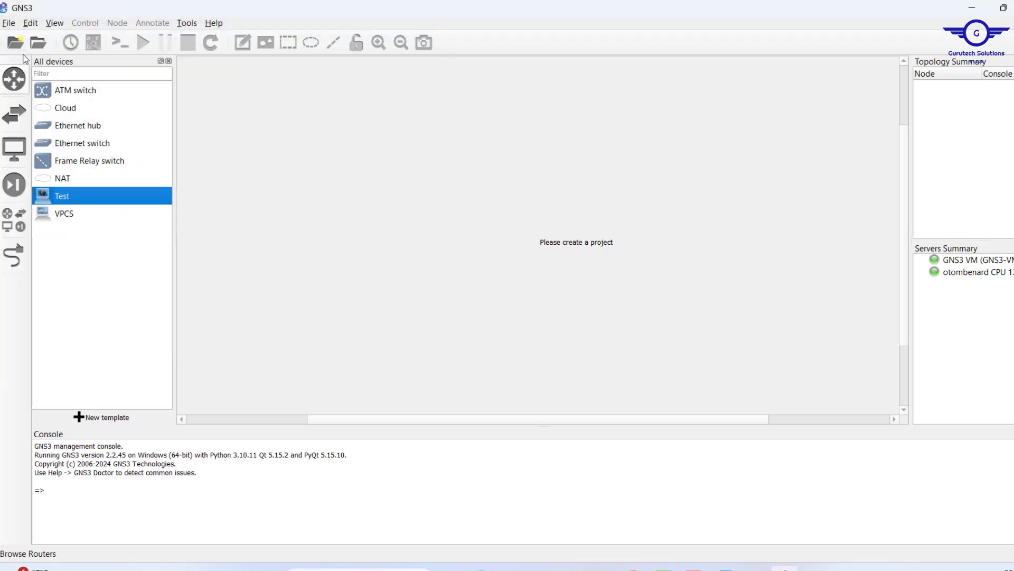
{"action": "left_click", "coordinate": [21, 49]}
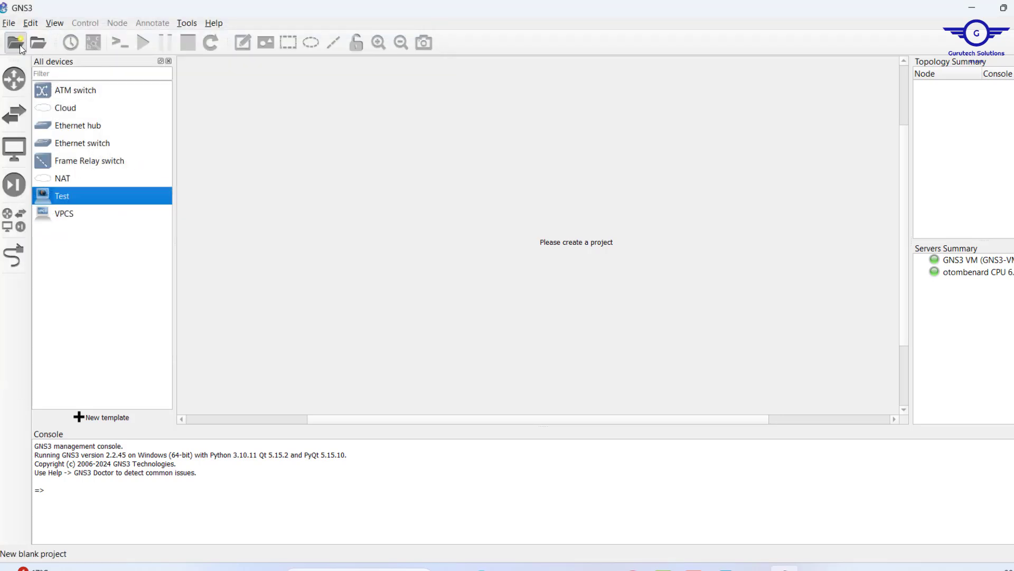
{"action": "left_click_drag", "start_coordinate": [389, 242], "coordinate": [297, 231]}
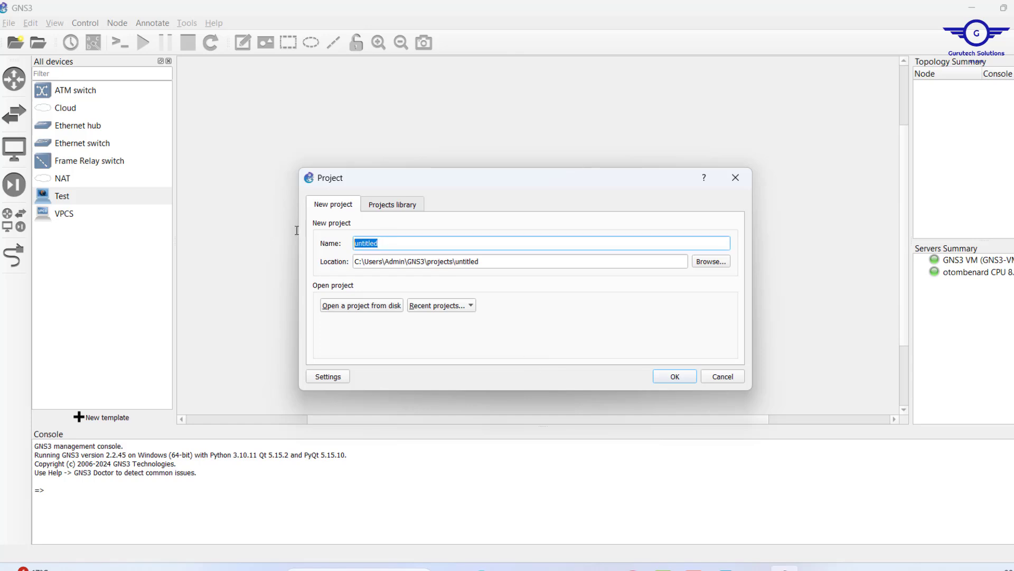
{"action": "type", "text": "testvm"}
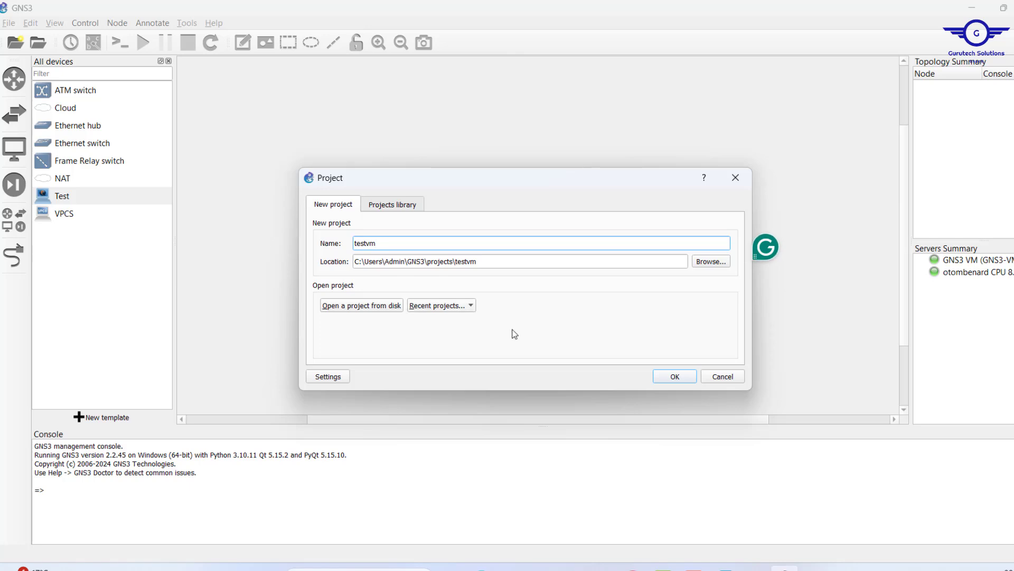
{"action": "left_click", "coordinate": [679, 377]}
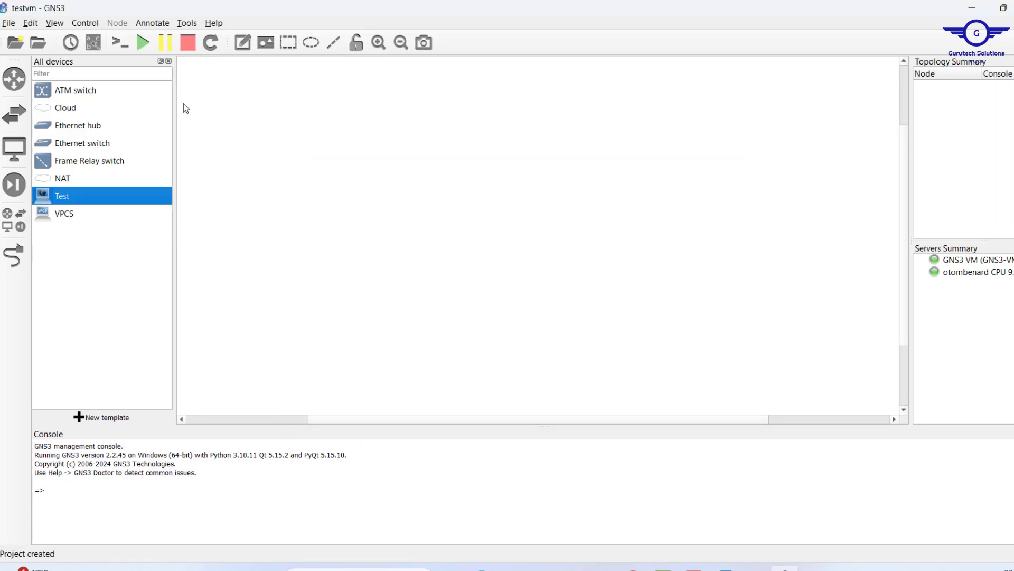
Step: Place a Test device in the workspace and add a VPCS node beside it, hosted on the GNS3 VM (GNS3-VM) server
{"action": "left_click_drag", "start_coordinate": [82, 195], "coordinate": [443, 168]}
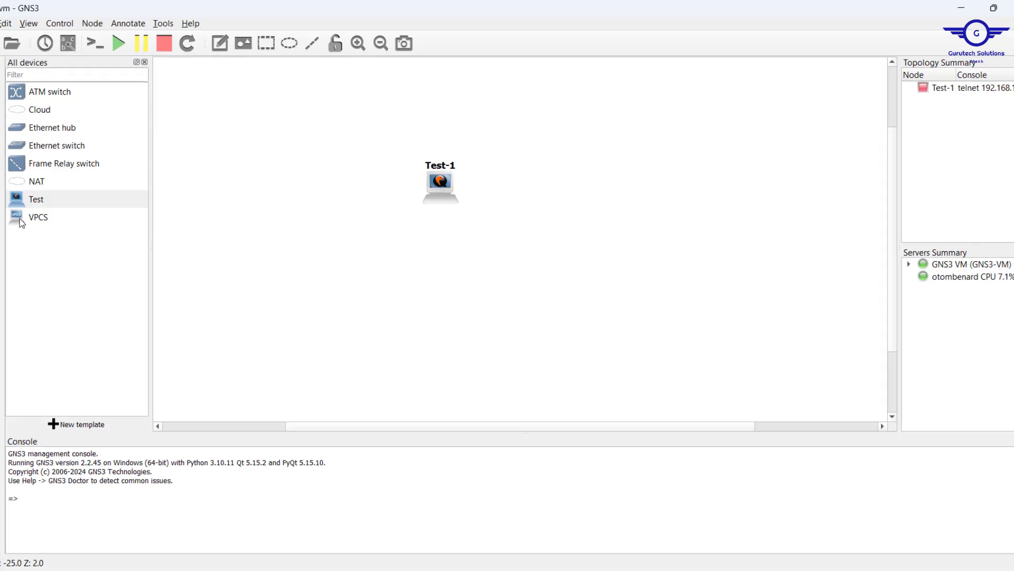
{"action": "left_click_drag", "start_coordinate": [22, 222], "coordinate": [382, 197]}
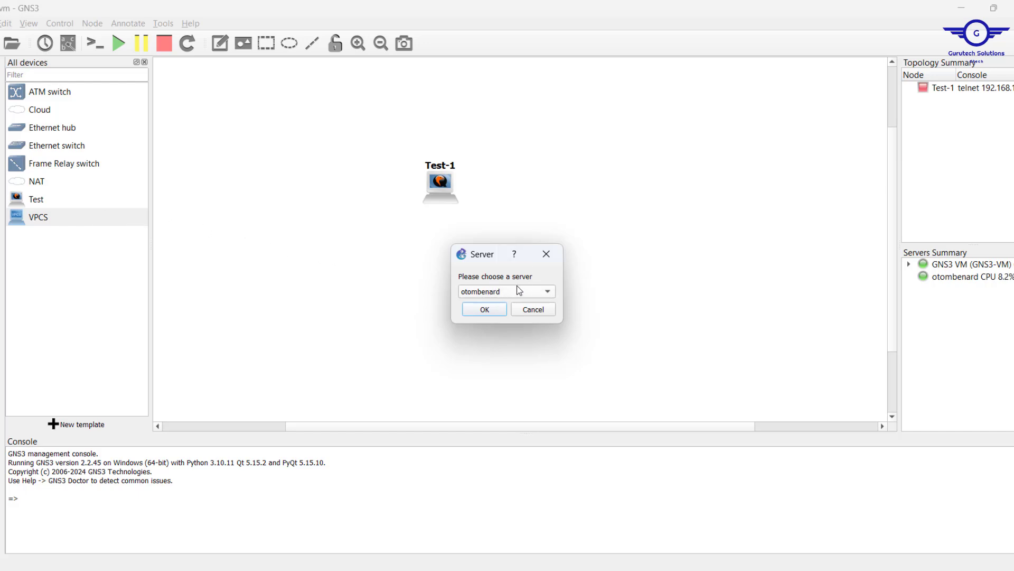
{"action": "left_click", "coordinate": [535, 291]}
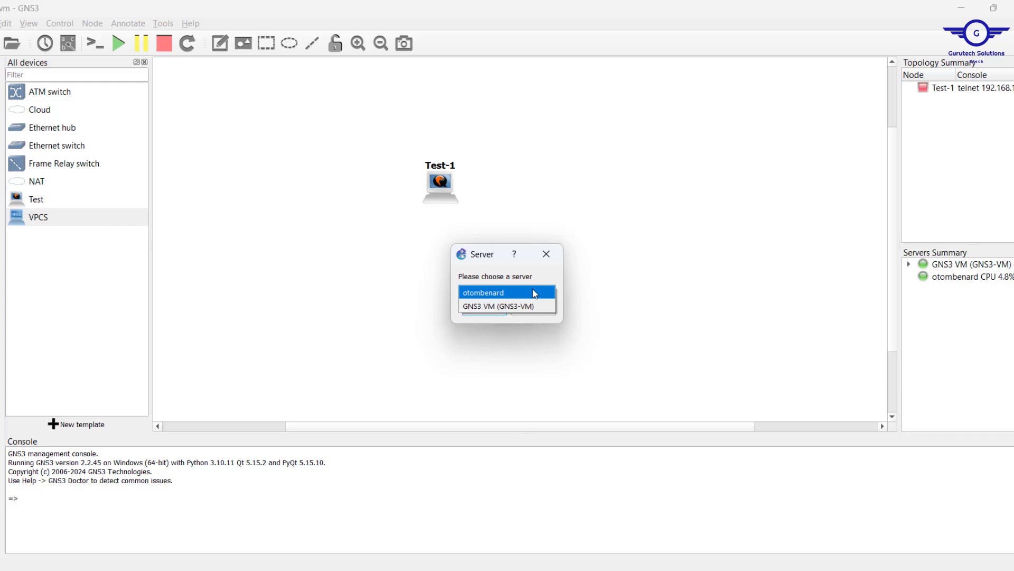
{"action": "left_click", "coordinate": [509, 305]}
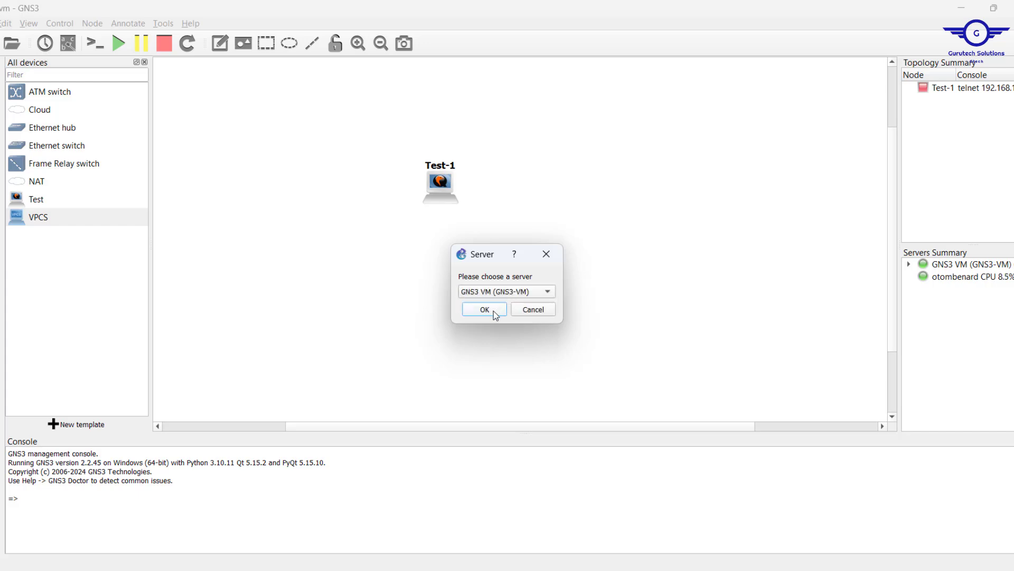
{"action": "left_click", "coordinate": [494, 311]}
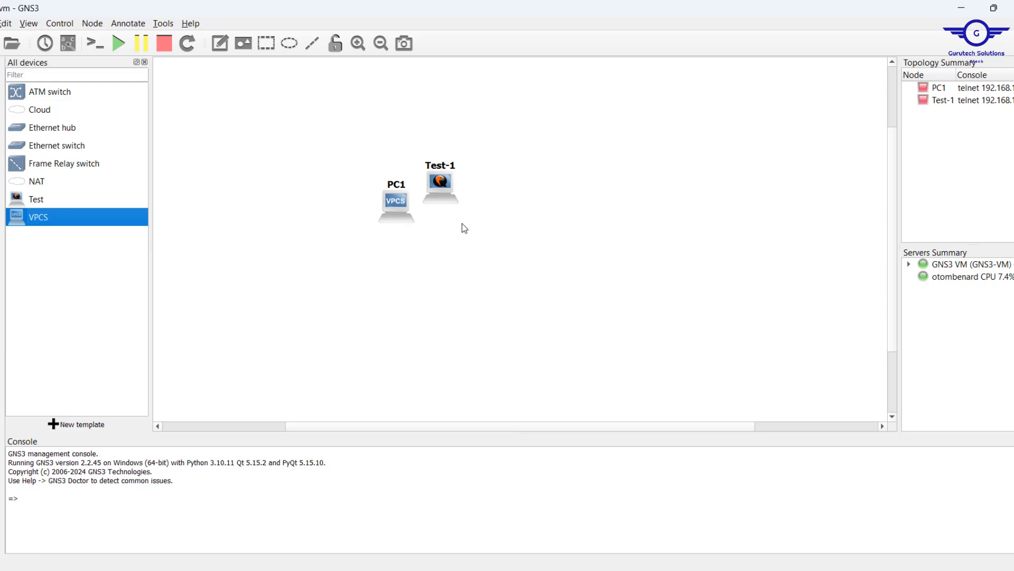
Step: Move the Test-1 node away from PC1 and permanently delete it from the topology
{"action": "left_click_drag", "start_coordinate": [440, 182], "coordinate": [781, 180]}
{"action": "key", "text": "Delete"}
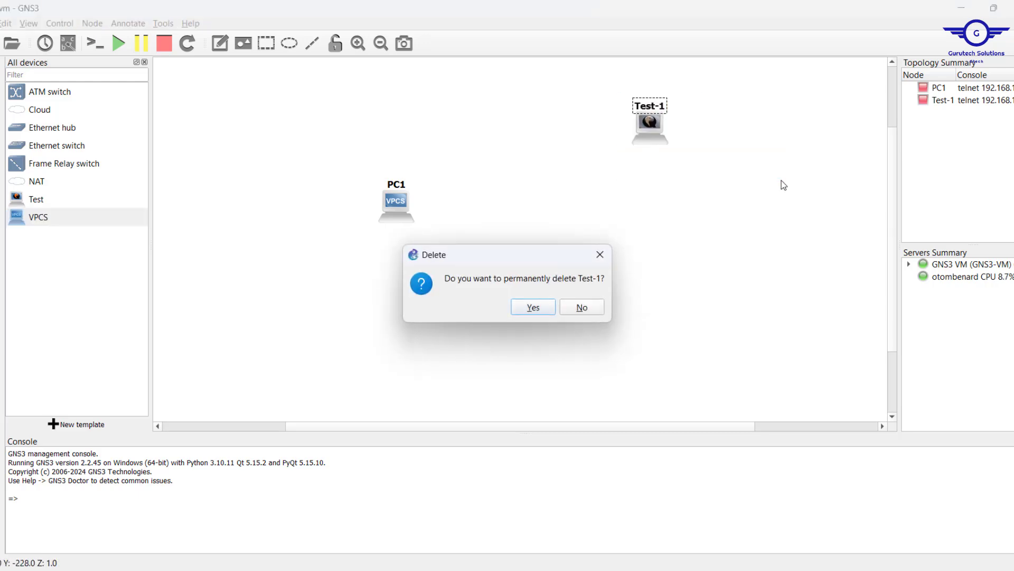
{"action": "key", "text": "Return"}
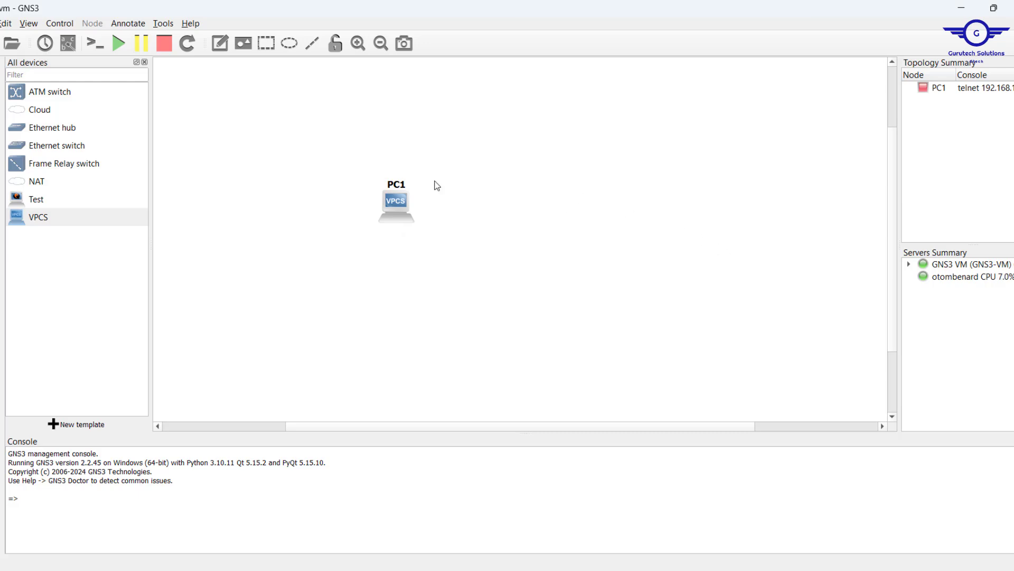